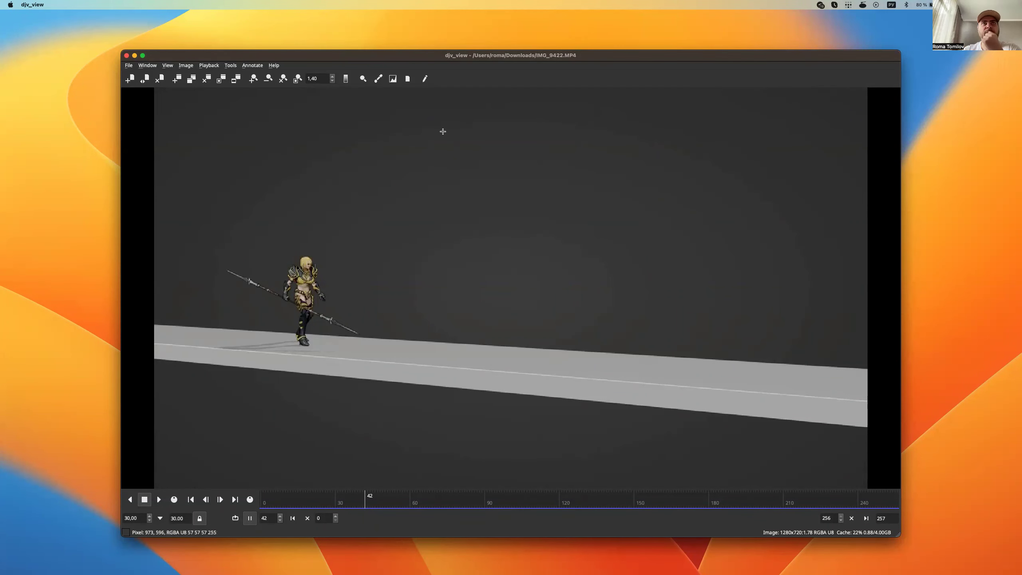
Reposition the viewer window and play the clip from its first frame, stopping early in the run
drag(418, 55, 409, 64)
drag(360, 507, 249, 512)
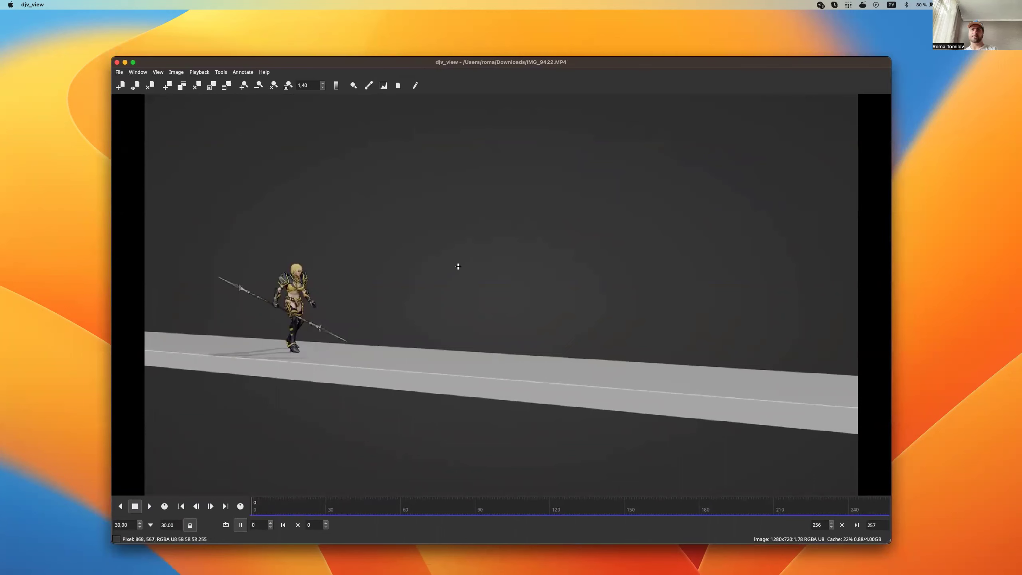
key(space)
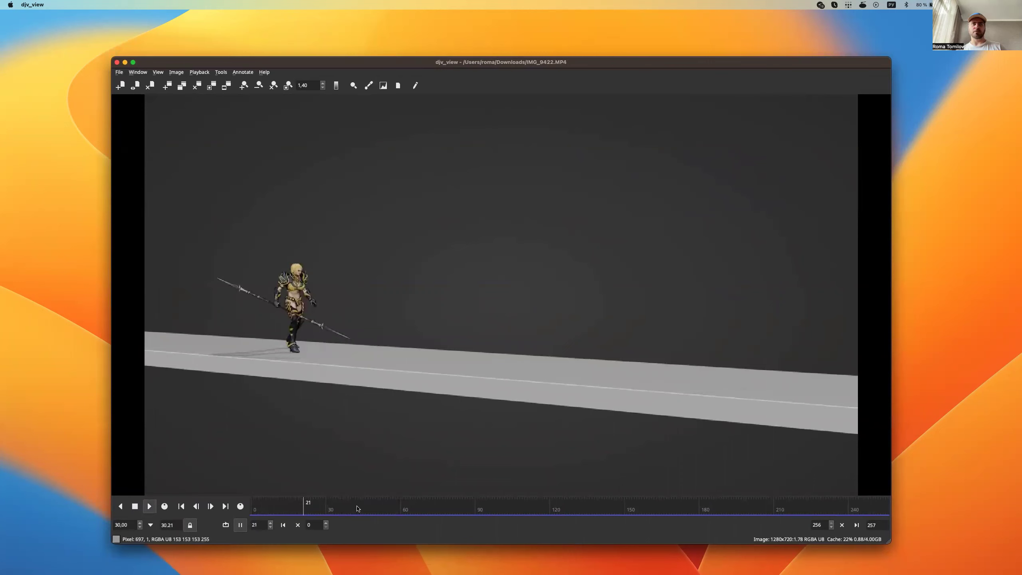
drag(369, 506, 254, 506)
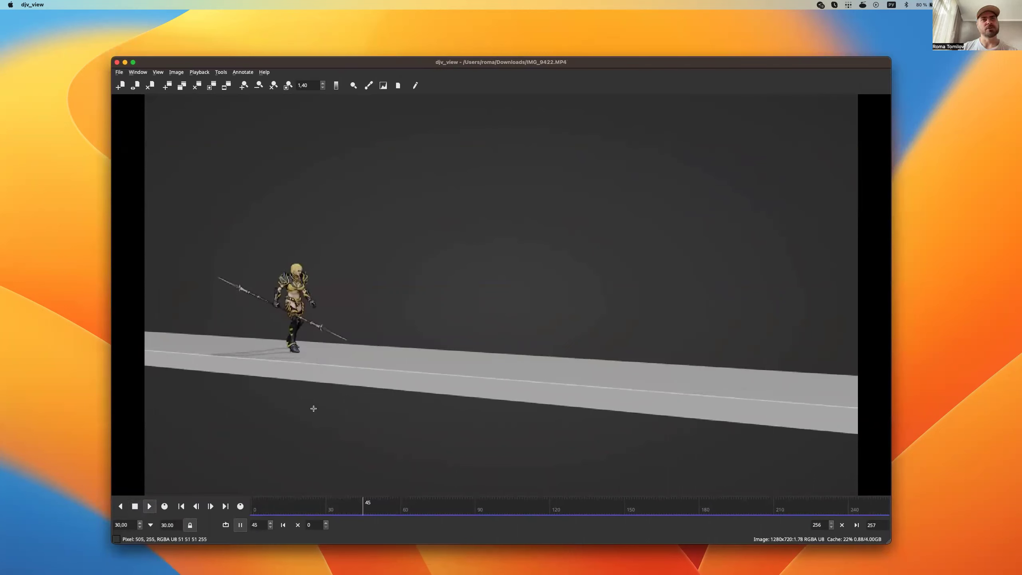
key(space)
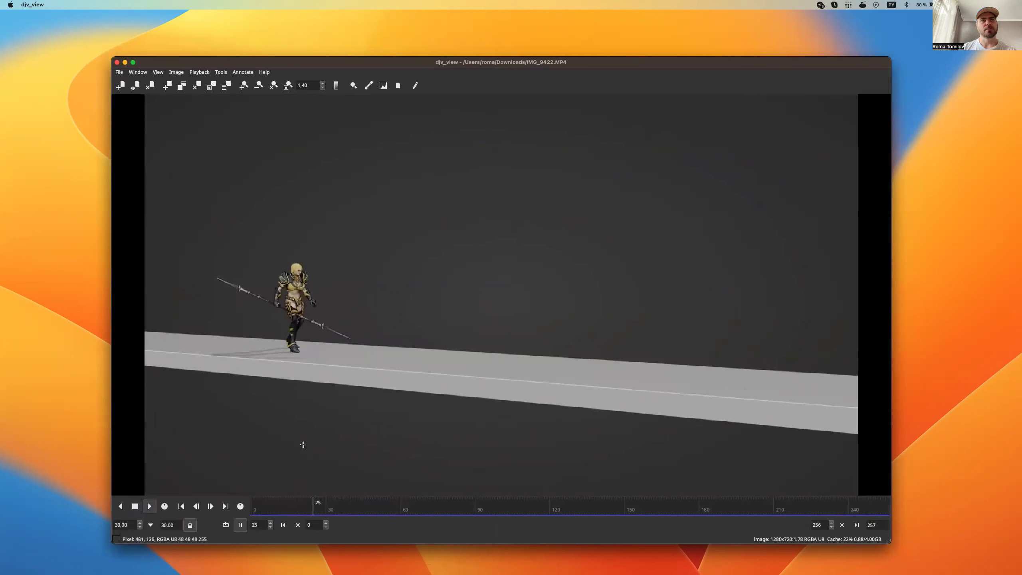
click(311, 506)
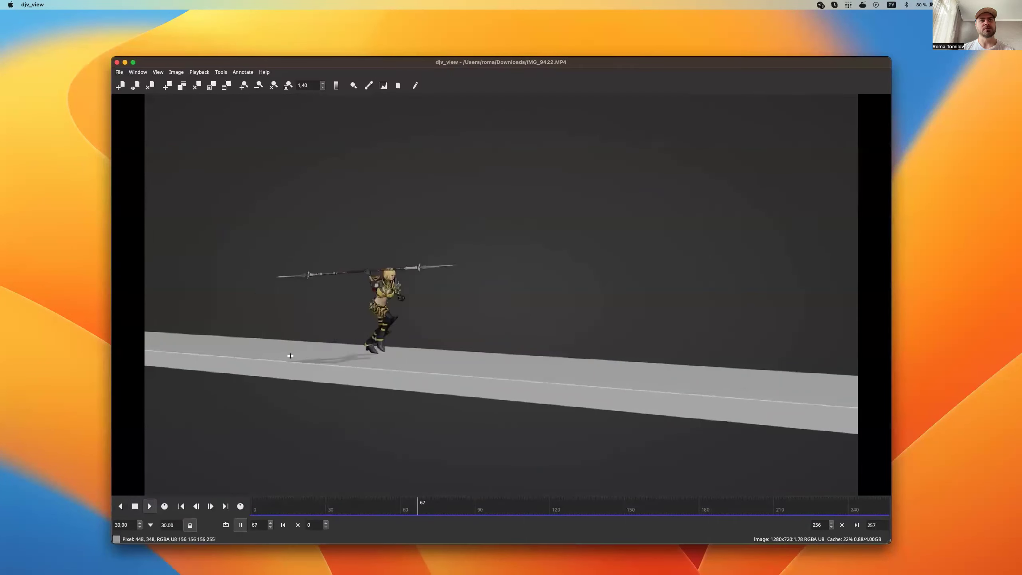
key(space)
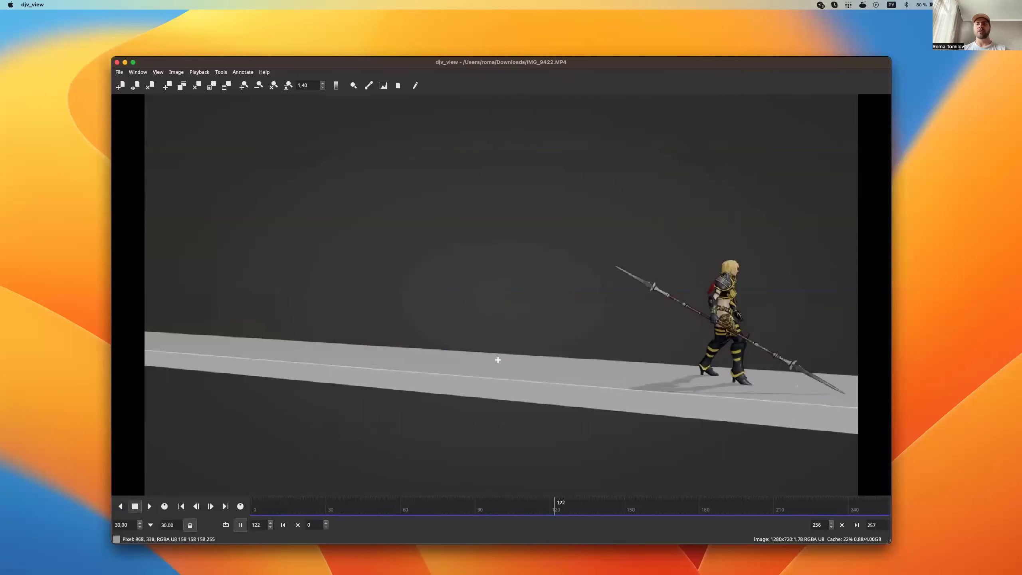
Scrub and play through the run between frames 13 and 154
click(291, 504)
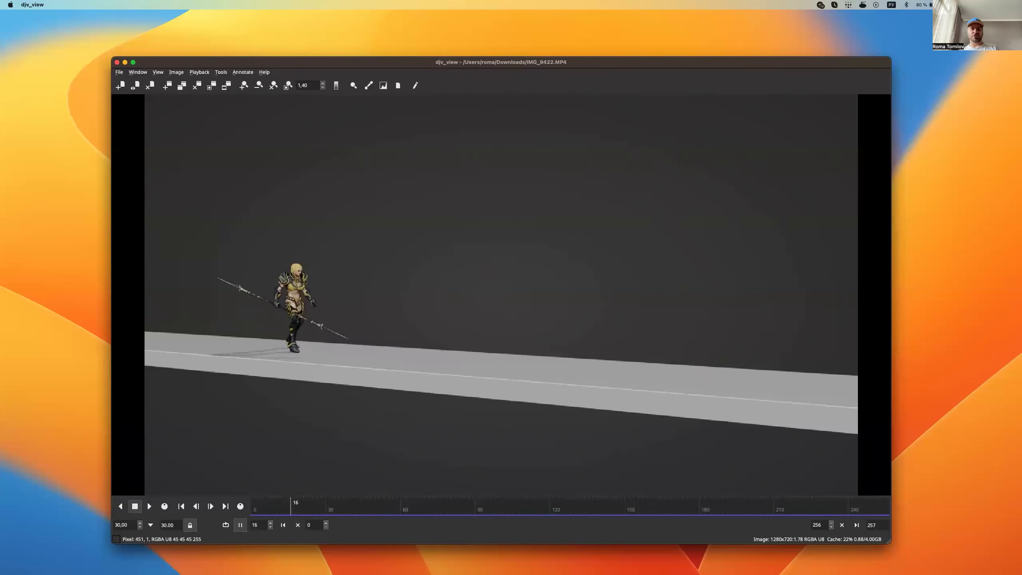
drag(303, 506, 367, 511)
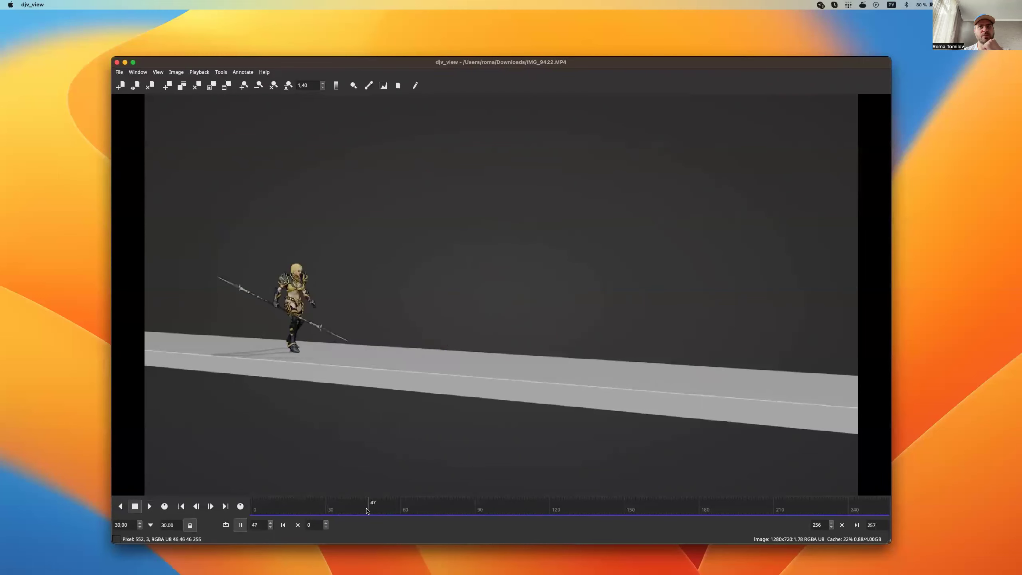
drag(374, 511, 320, 509)
key(space)
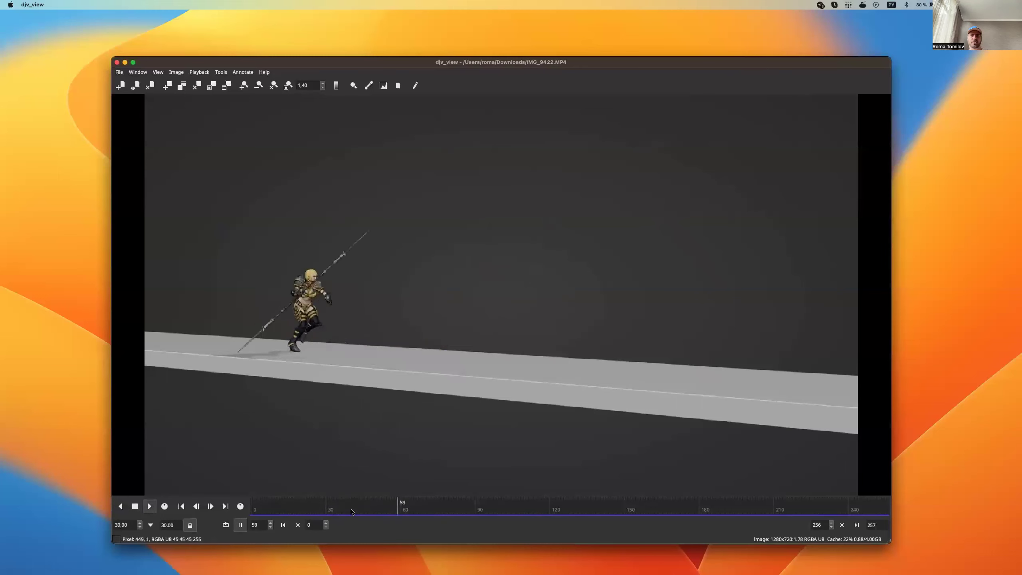
key(space)
key(Home)
key(space)
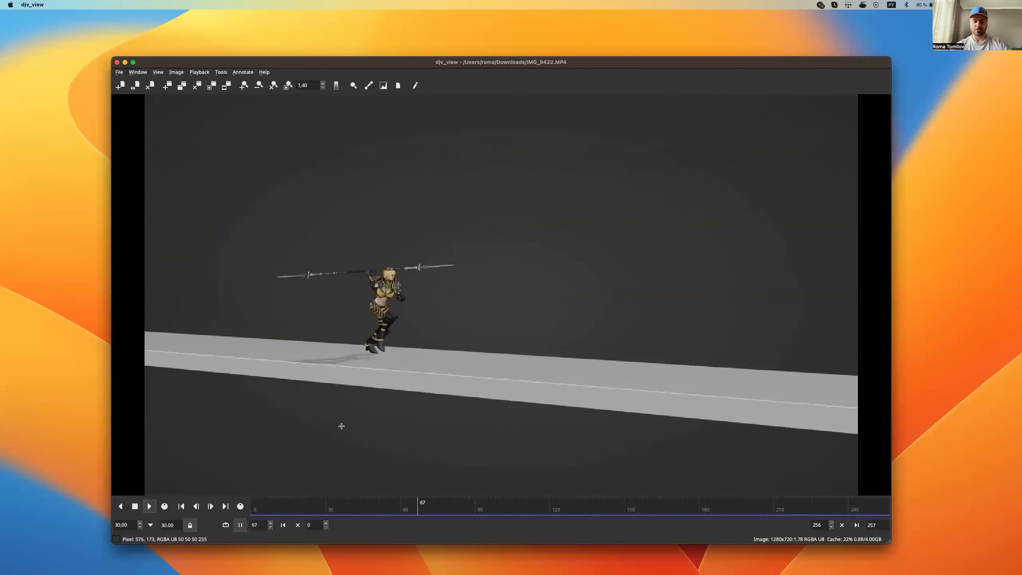
key(space)
drag(326, 512, 295, 517)
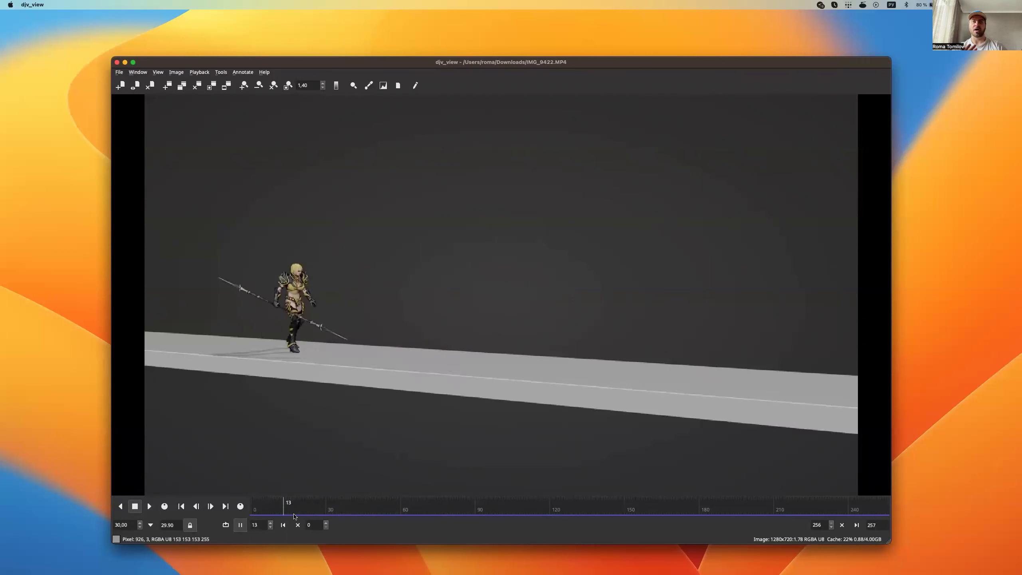
mouse_move(294, 517)
mouse_down()
mouse_move(656, 507)
mouse_move(456, 491)
mouse_move(492, 496)
mouse_move(482, 500)
mouse_up()
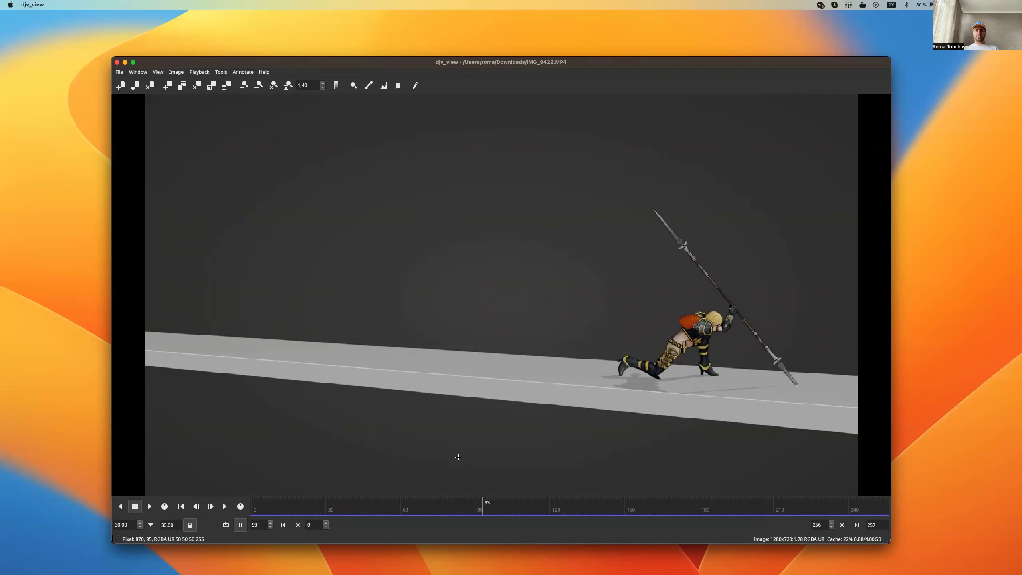
Replay the whole clip, stop near frame 233, and scrub back along the timeline
key(Home)
key(space)
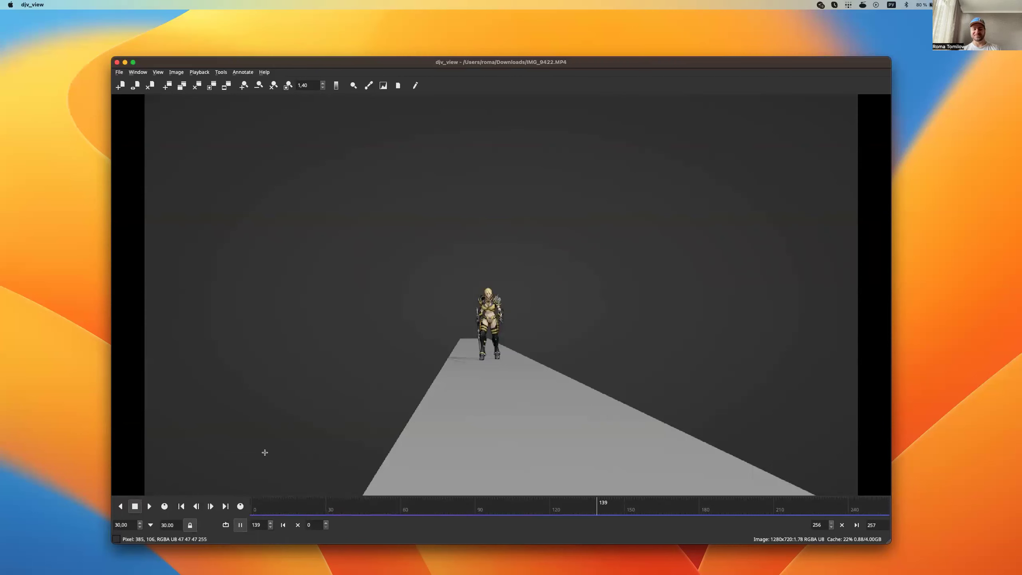
key(space)
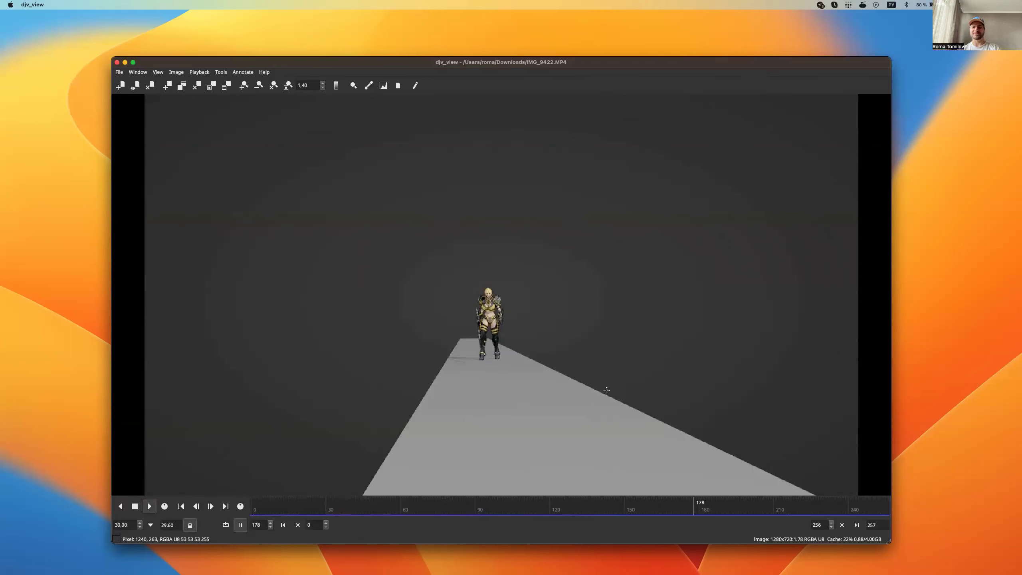
key(space)
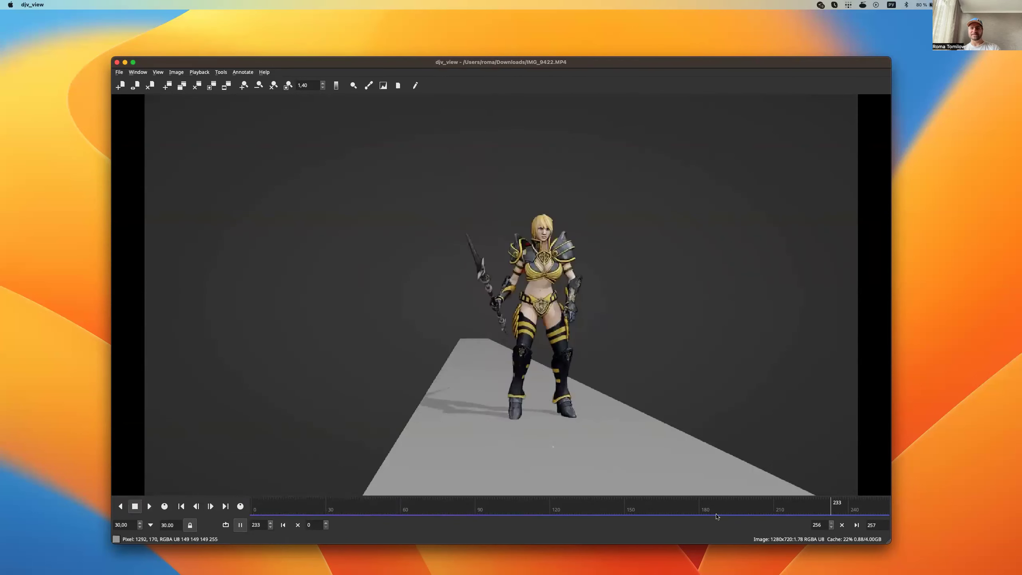
drag(599, 505, 786, 504)
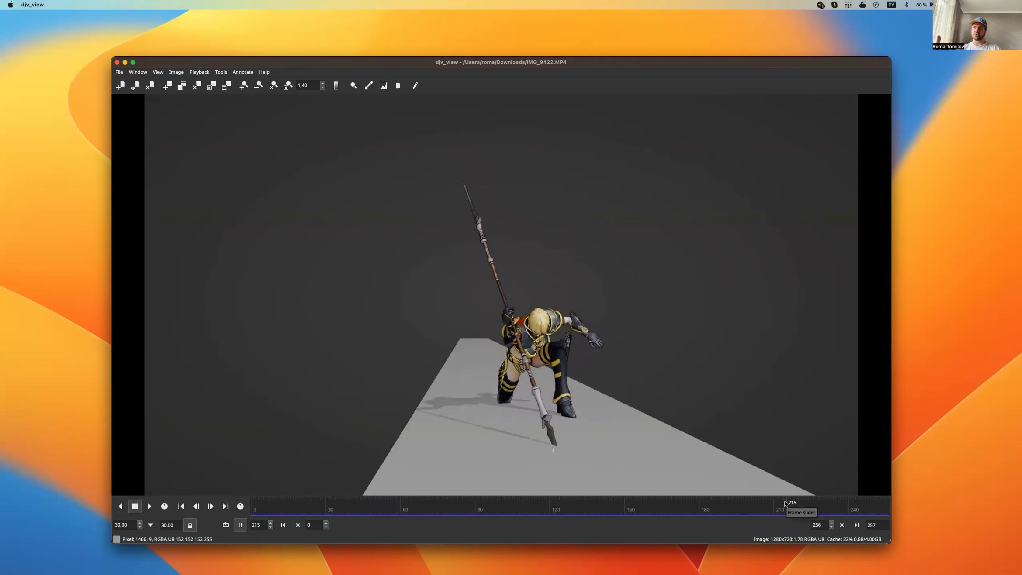
mouse_move(786, 503)
mouse_down()
mouse_move(610, 510)
mouse_move(445, 495)
mouse_up()
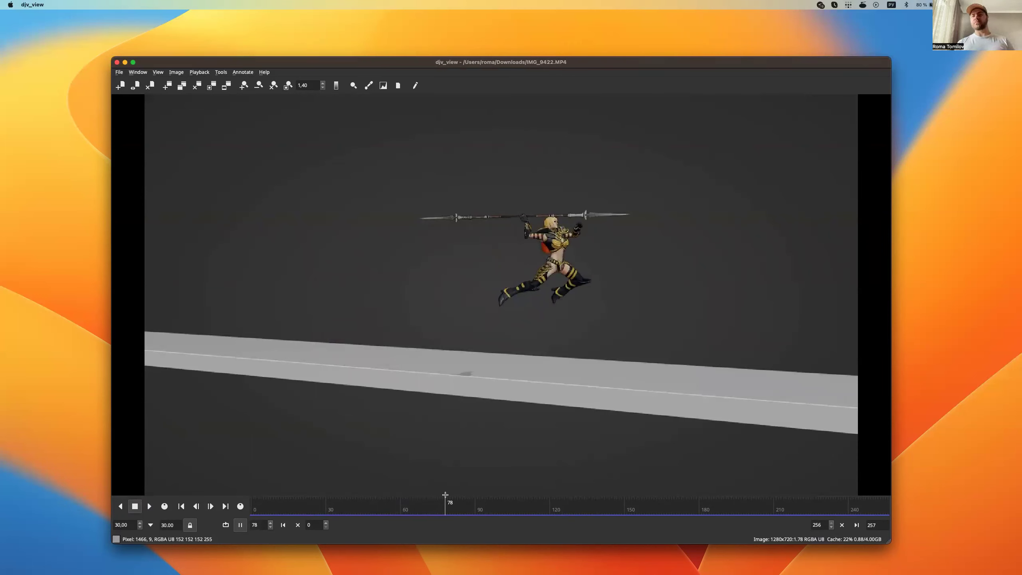
Scrub through the leap frames between 80 and 89 to find the planted spear
mouse_move(495, 503)
mouse_down()
mouse_move(516, 504)
mouse_move(406, 501)
mouse_move(455, 511)
mouse_up()
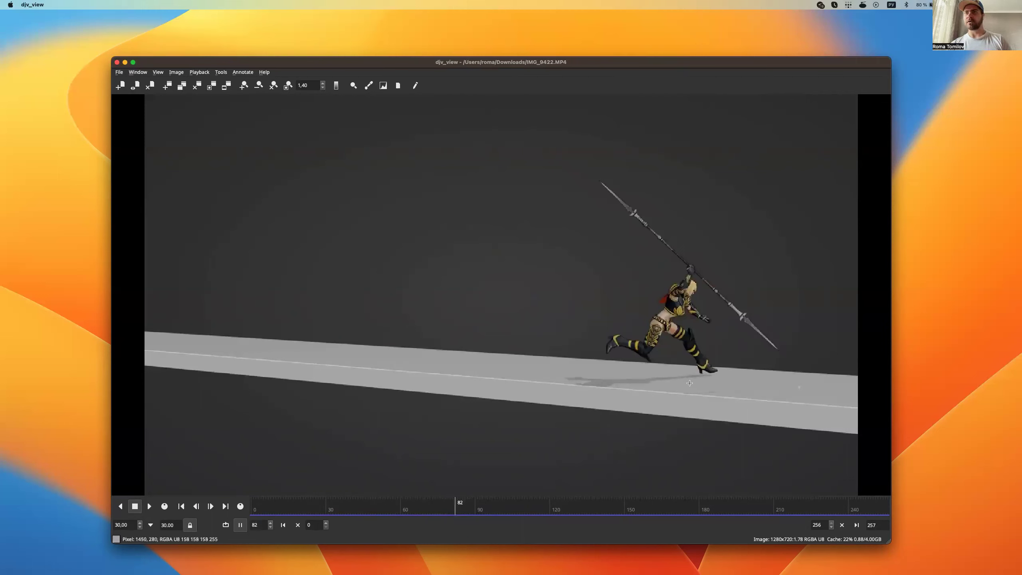
click(466, 509)
drag(466, 509, 456, 508)
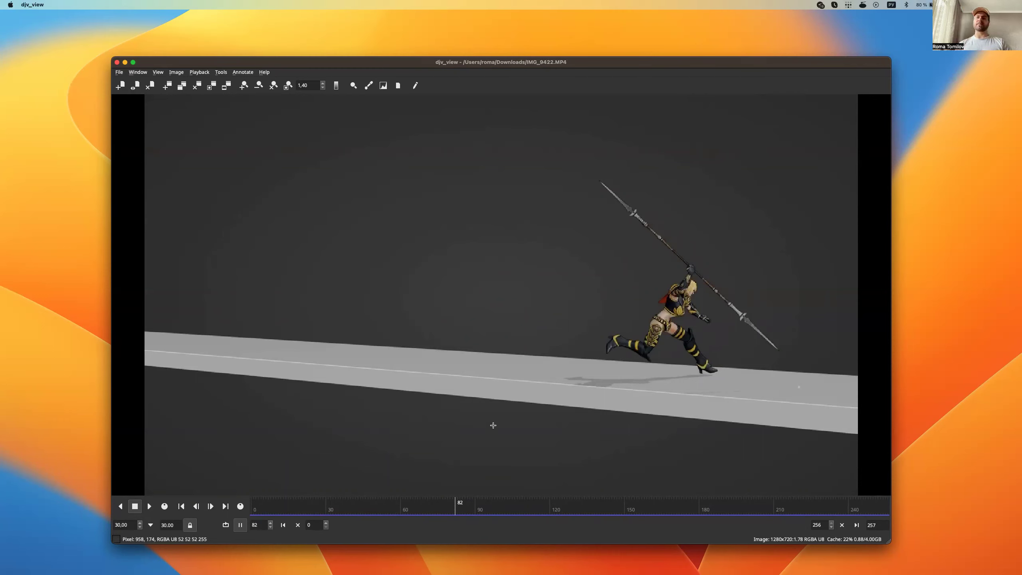
mouse_move(460, 510)
mouse_down()
mouse_move(481, 511)
mouse_move(465, 504)
mouse_up()
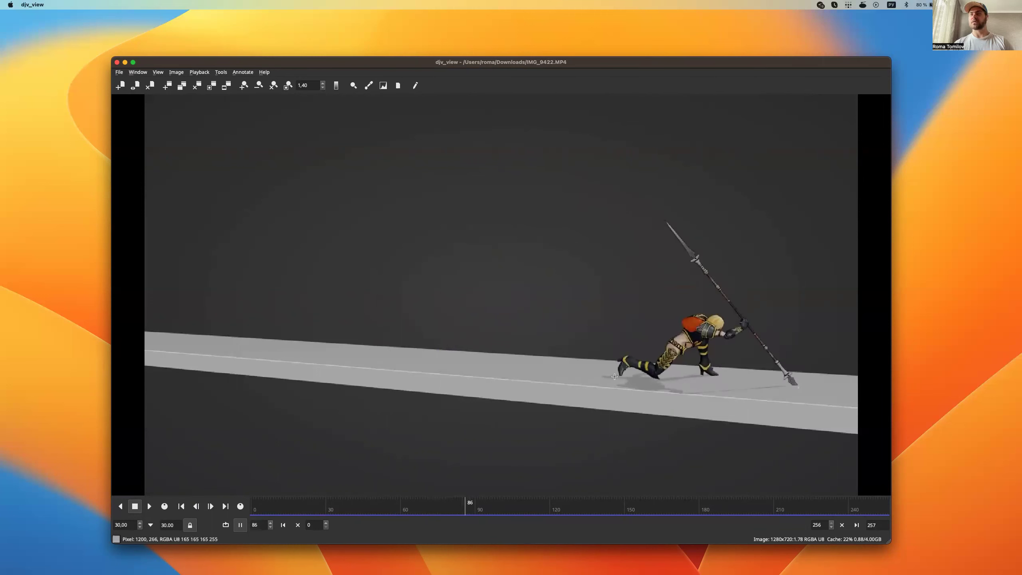
mouse_move(465, 504)
mouse_down()
mouse_move(510, 510)
mouse_move(421, 509)
mouse_up()
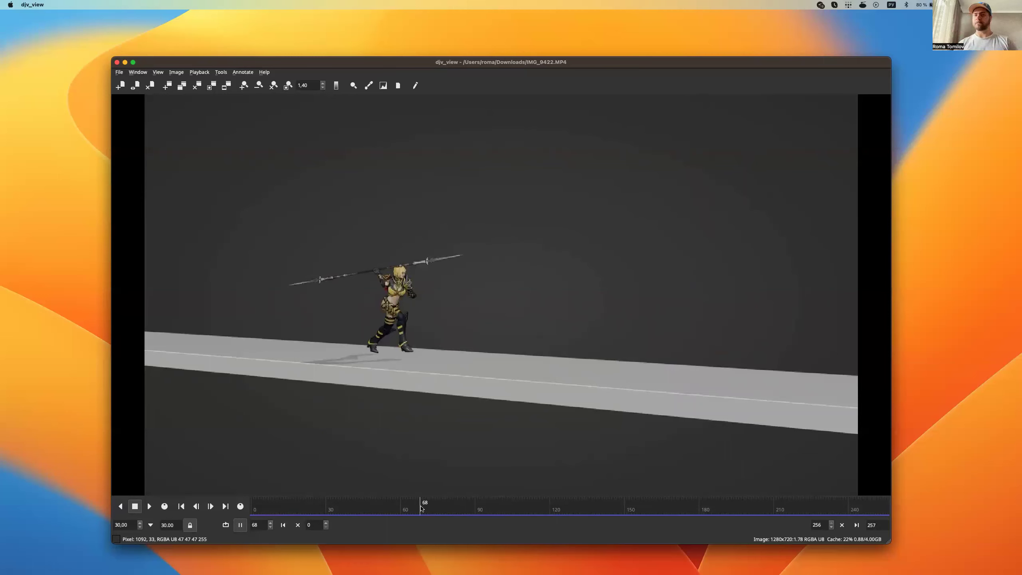
Play from frame 58, stop at the landing, and park the playhead at frame 87
key(space)
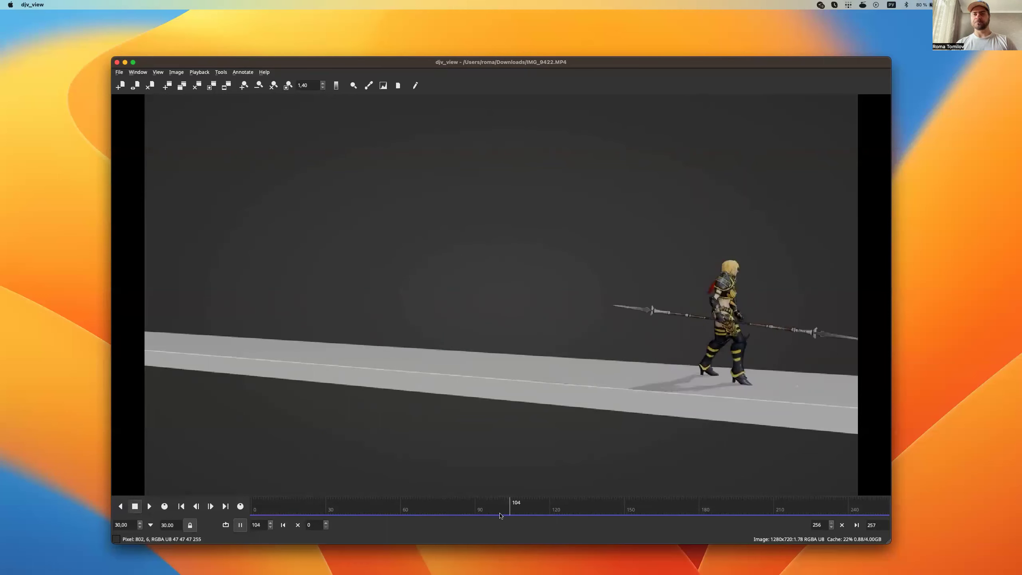
click(390, 499)
key(space)
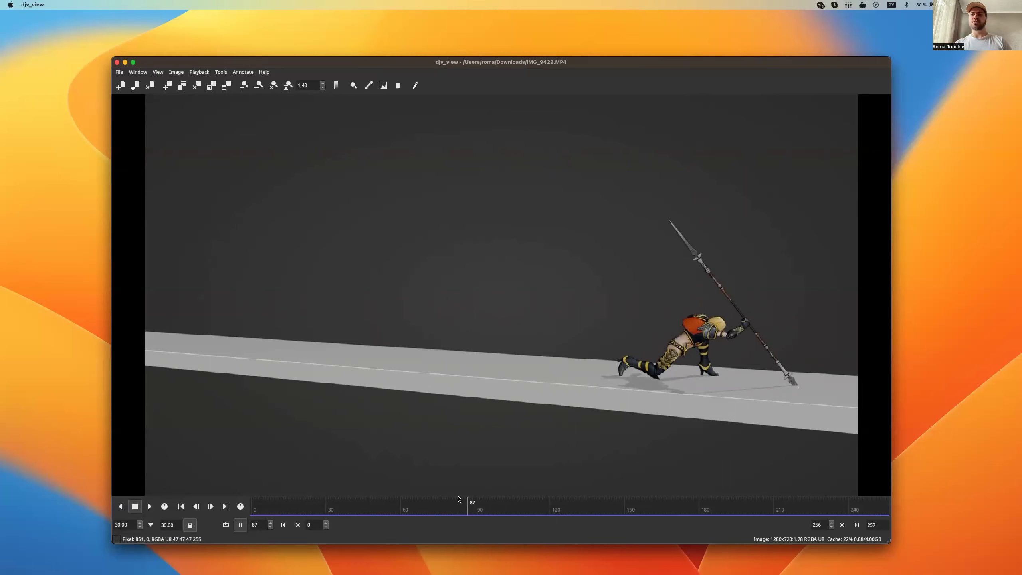
drag(462, 515, 471, 518)
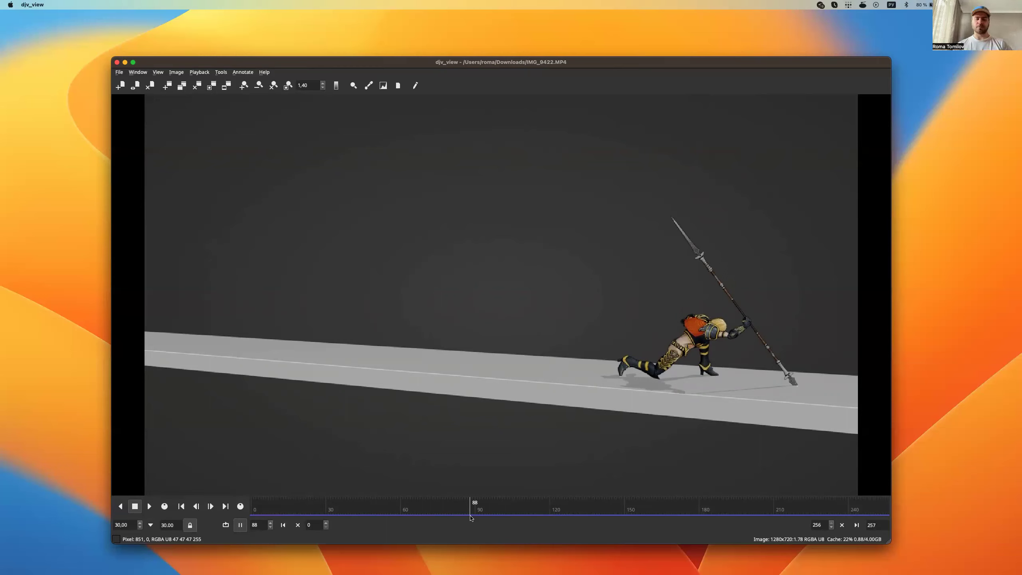
Scrub back and forth through the leap between frames 72 and 94
mouse_move(455, 511)
mouse_down()
mouse_move(430, 499)
mouse_move(449, 491)
mouse_up()
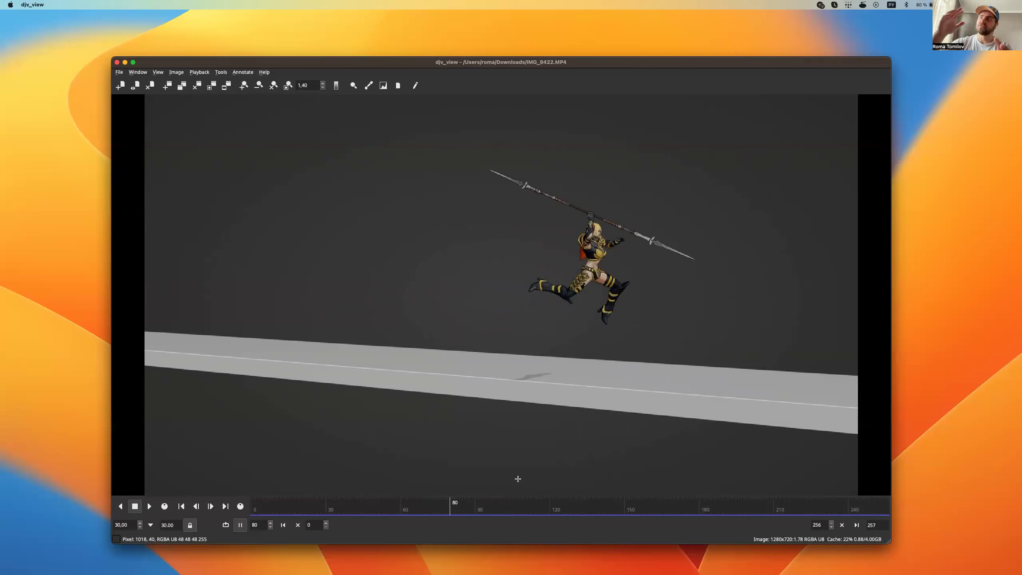
drag(464, 510, 451, 509)
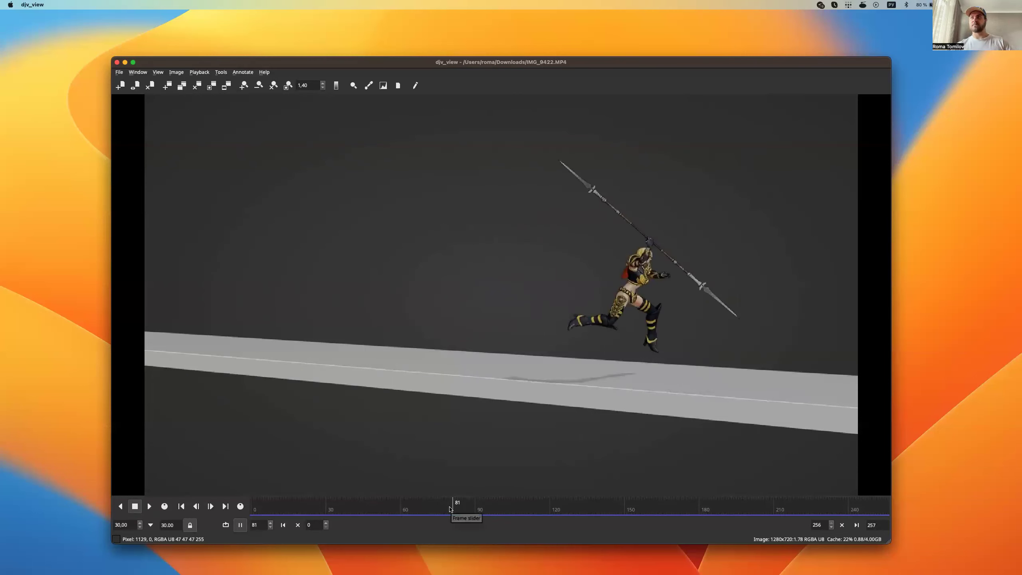
mouse_move(460, 508)
mouse_down()
mouse_move(474, 507)
mouse_move(458, 501)
mouse_up()
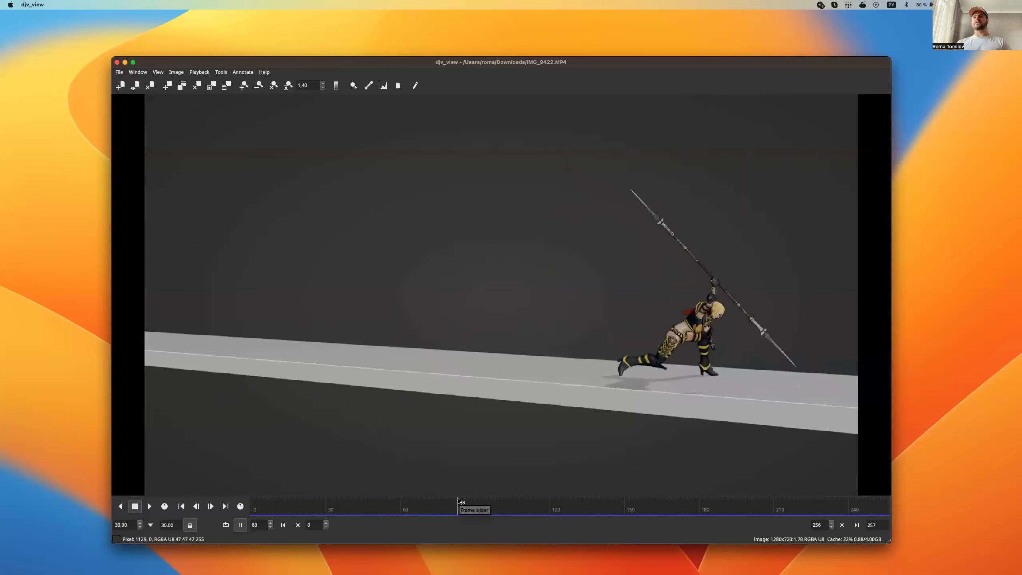
mouse_move(459, 502)
mouse_down()
mouse_move(444, 508)
mouse_move(469, 508)
mouse_up()
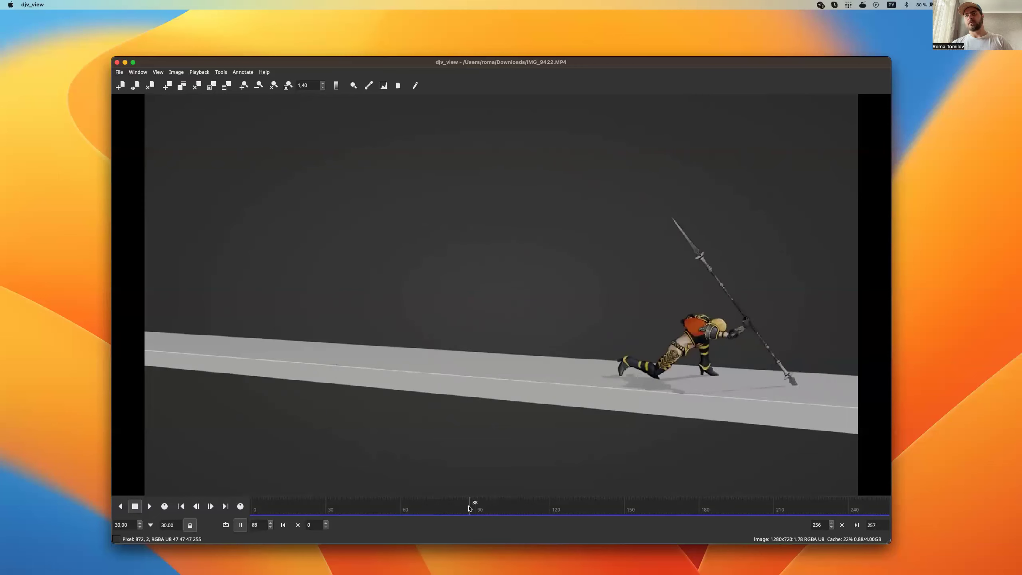
mouse_move(469, 509)
mouse_down()
mouse_move(522, 506)
mouse_move(514, 507)
mouse_up()
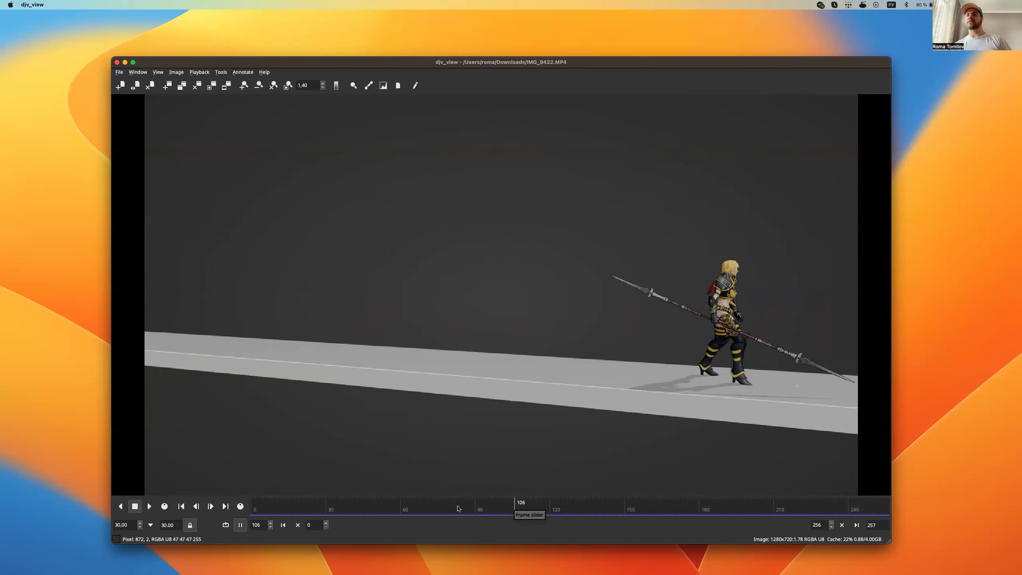
Inspect the landing frames 92–106, then rewind the clip to frame 0
drag(517, 507, 482, 504)
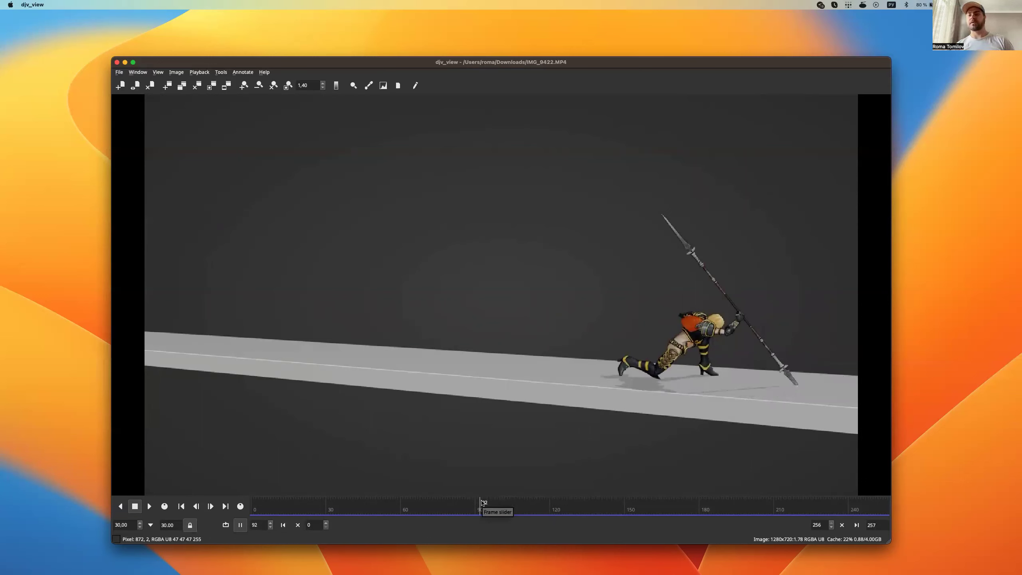
drag(484, 504, 524, 511)
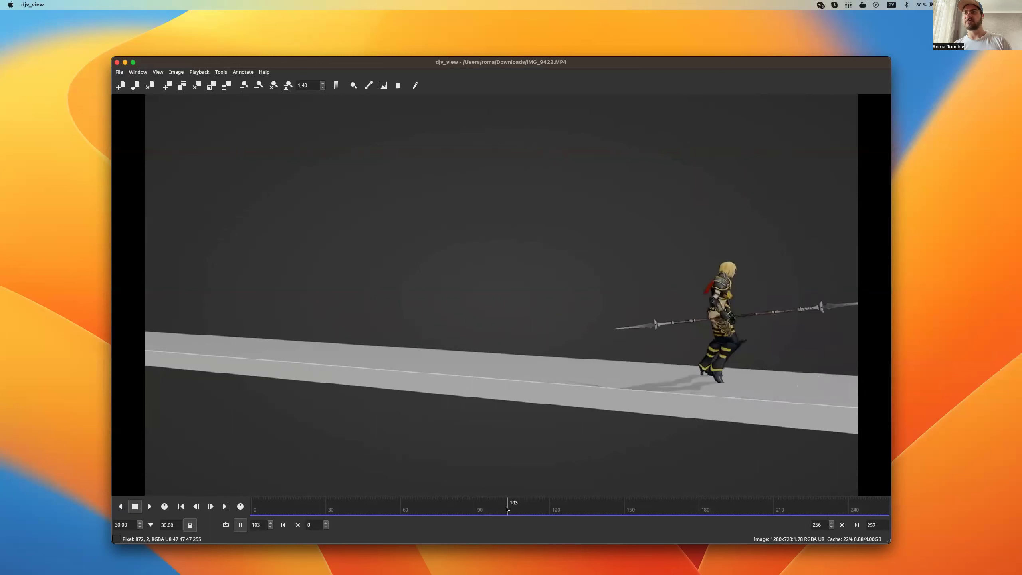
drag(527, 511, 516, 508)
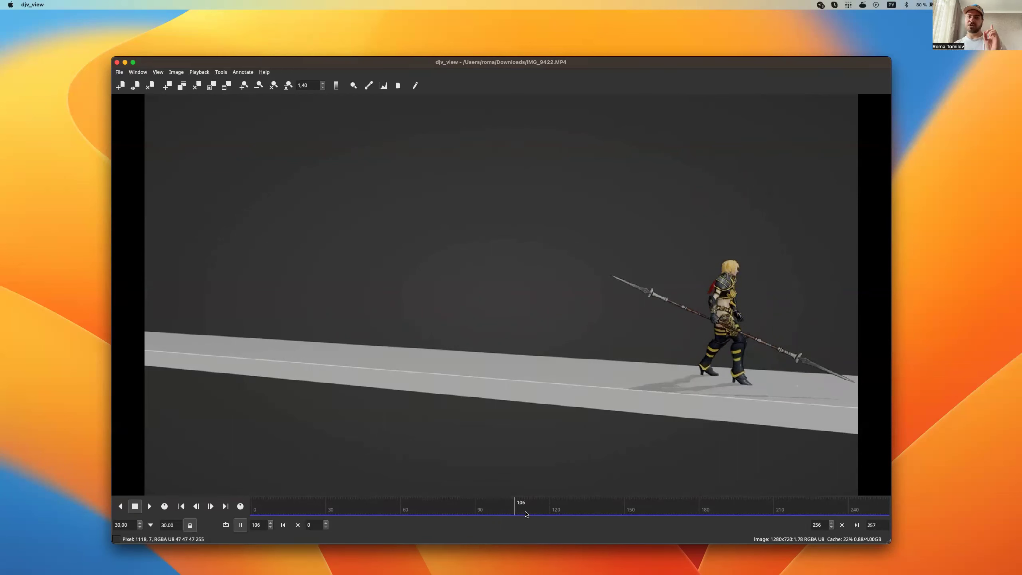
mouse_move(521, 510)
mouse_down()
mouse_move(475, 500)
mouse_move(495, 505)
mouse_up()
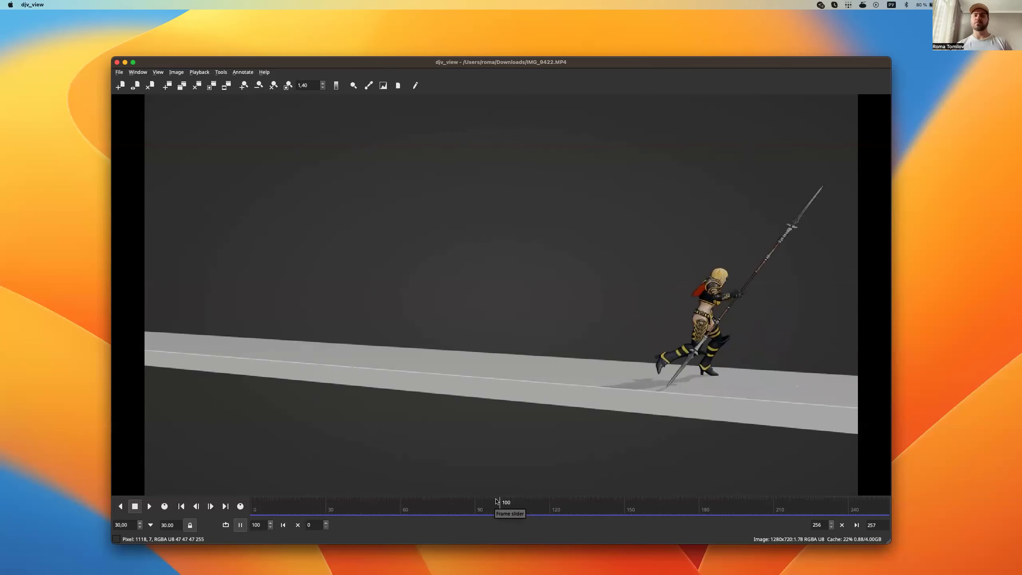
drag(505, 509, 506, 508)
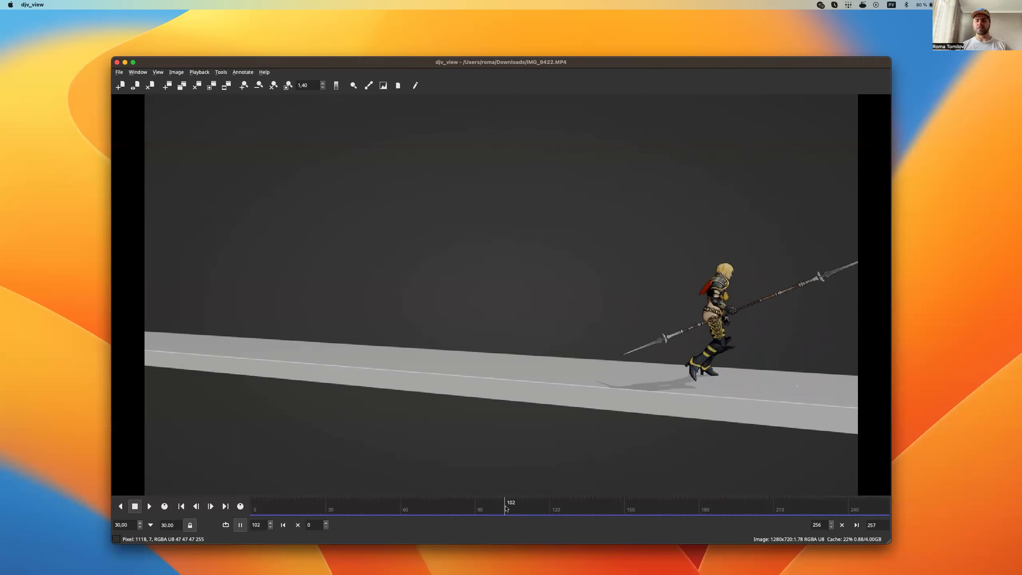
mouse_move(517, 503)
mouse_down()
mouse_move(498, 506)
mouse_move(519, 512)
mouse_move(507, 512)
mouse_up()
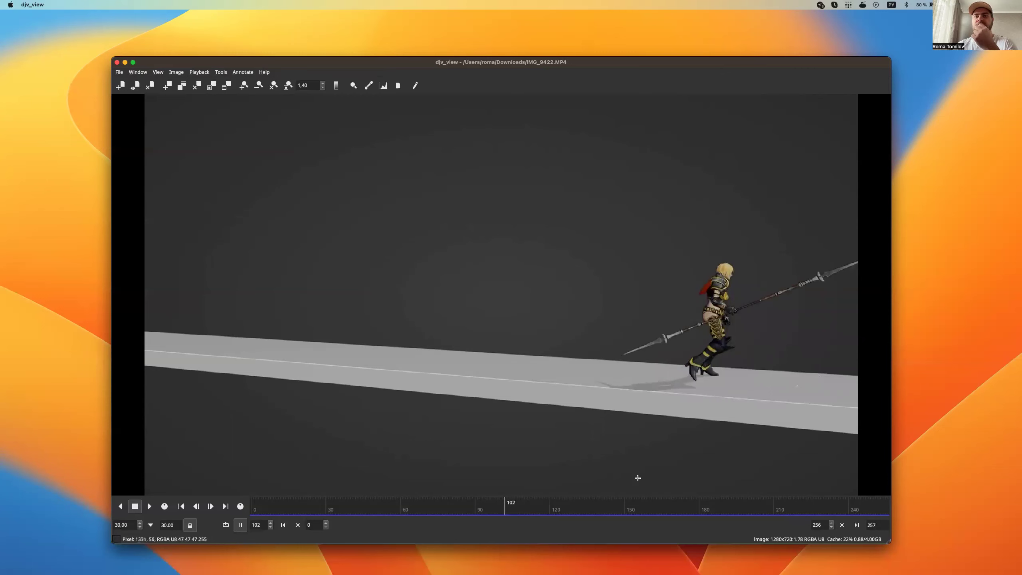
drag(510, 511, 250, 514)
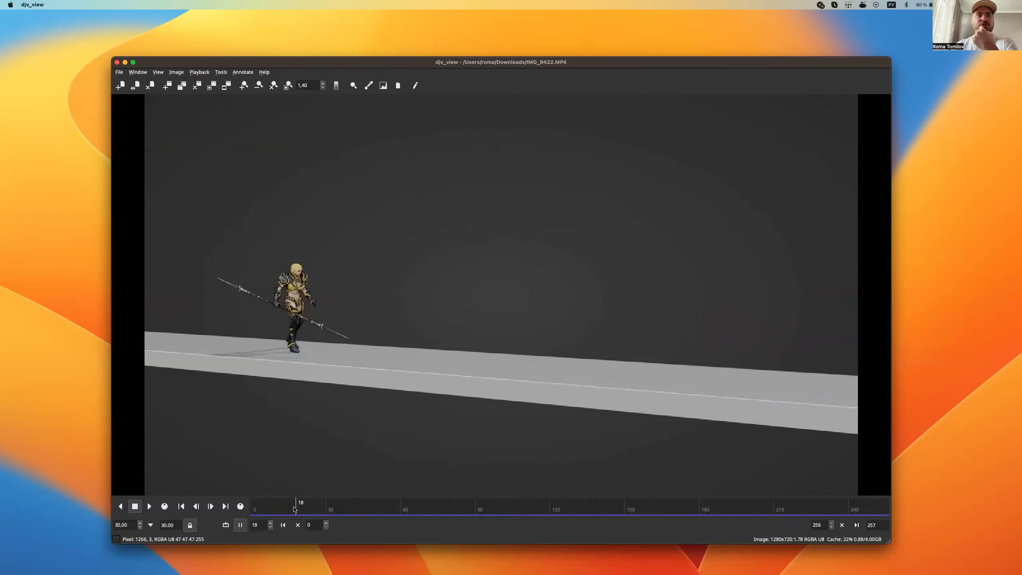
Zoom in on the warrior and advance the clip to frame 55
scroll(278, 325, up, 5)
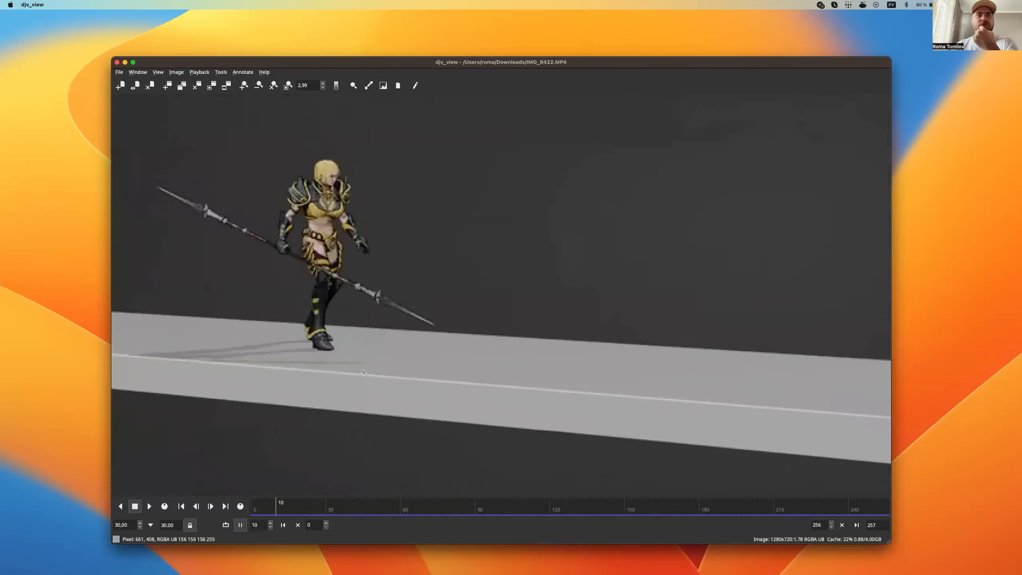
click(271, 506)
drag(271, 506, 385, 506)
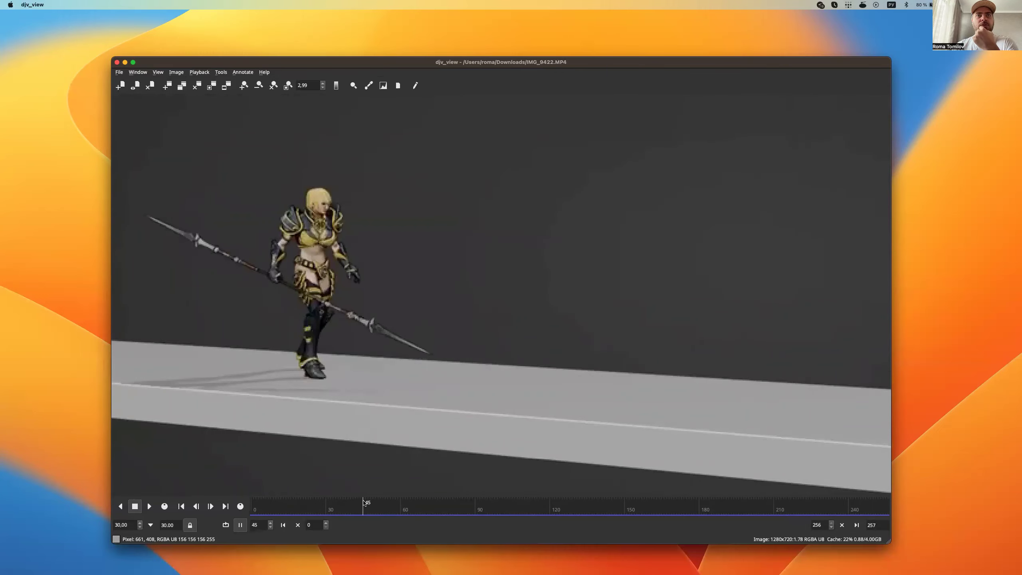
scroll(482, 353, down, 2)
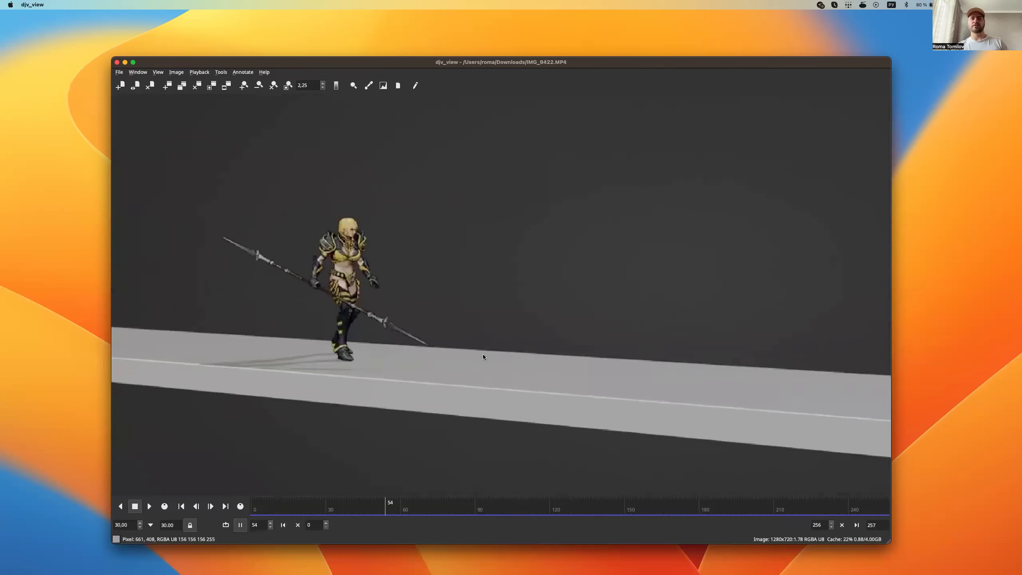
Fine-tune the playhead between frames 52 and 59 to inspect the running pose
click(395, 513)
mouse_move(393, 515)
mouse_down()
mouse_move(337, 510)
mouse_move(390, 506)
mouse_up()
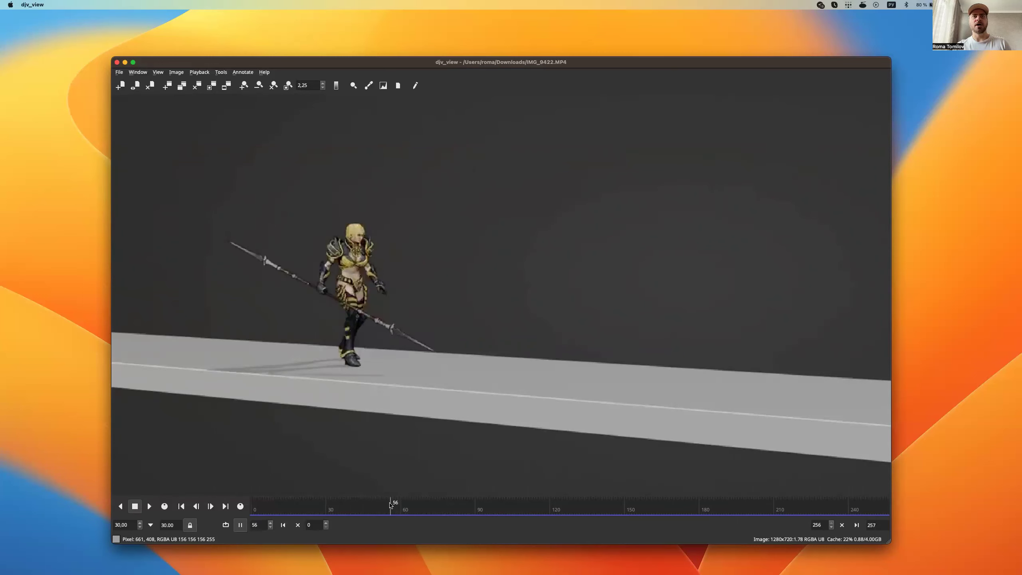
drag(390, 505, 391, 507)
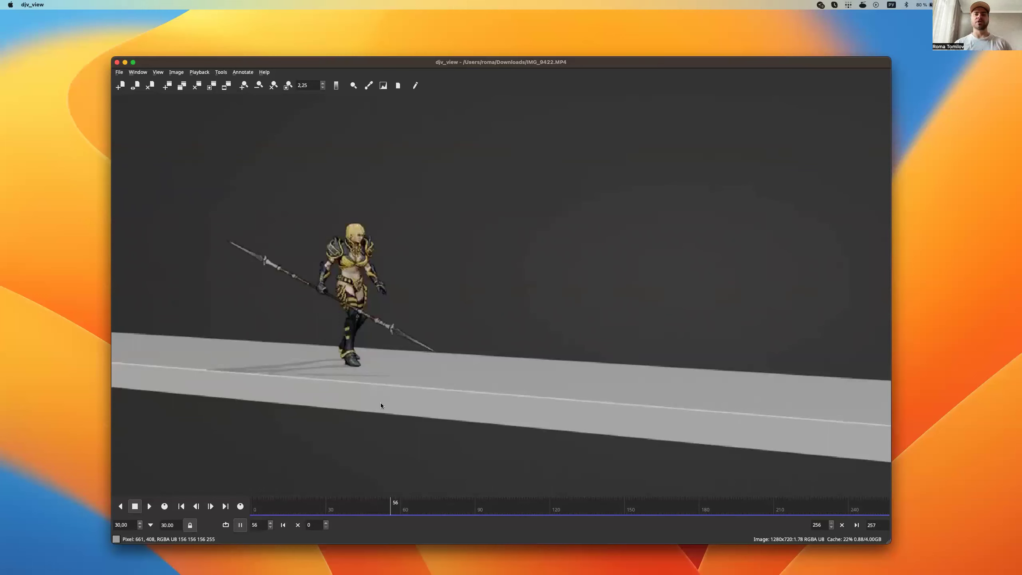
drag(372, 511, 407, 510)
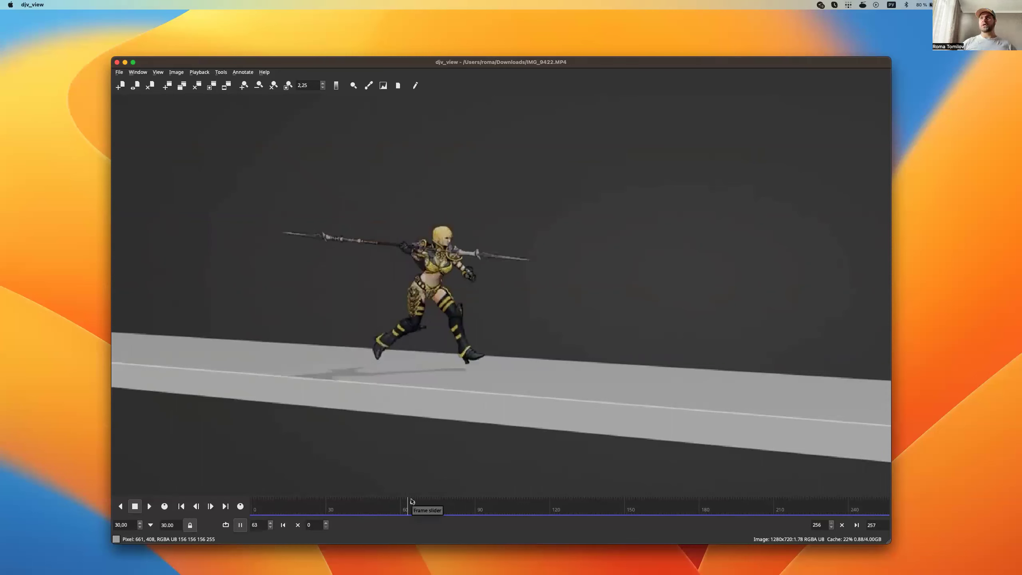
Scrub back through the run to frames 42–52 and step one frame forward with the Right arrow
drag(338, 509, 395, 506)
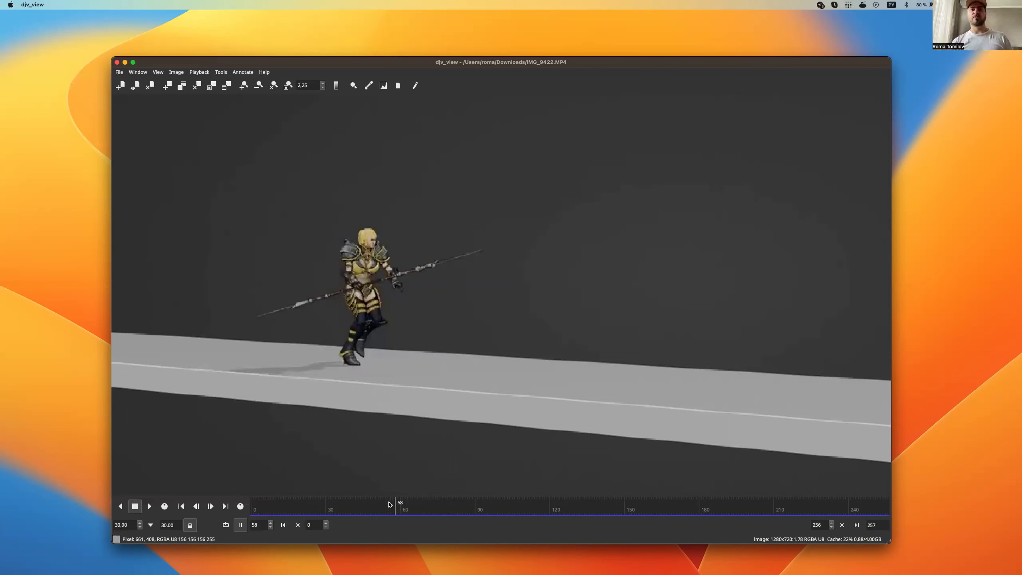
drag(393, 508, 359, 512)
drag(384, 511, 377, 510)
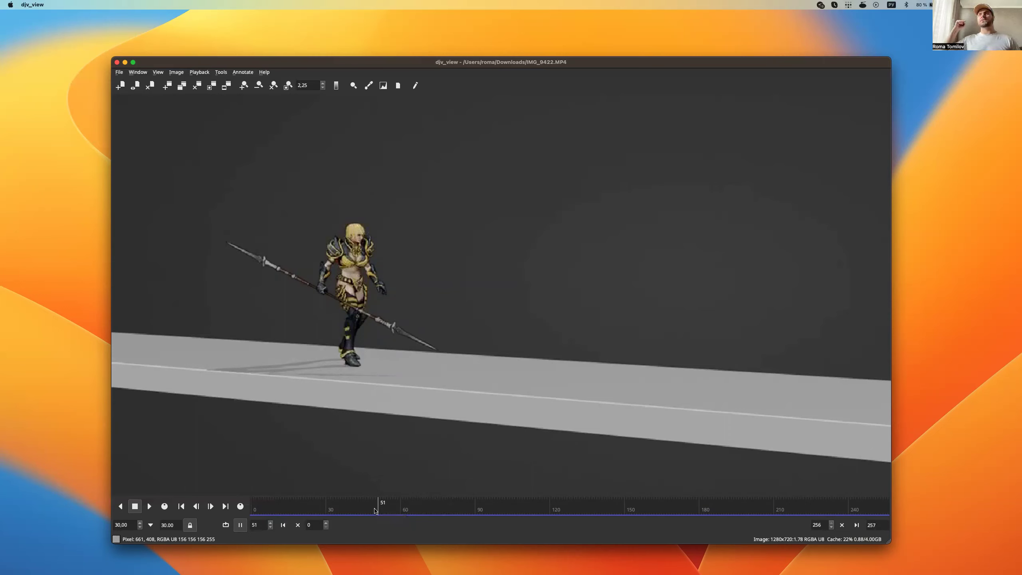
key(Right)
Toggle between frames 57 and 58 just before the leap
drag(380, 511, 395, 511)
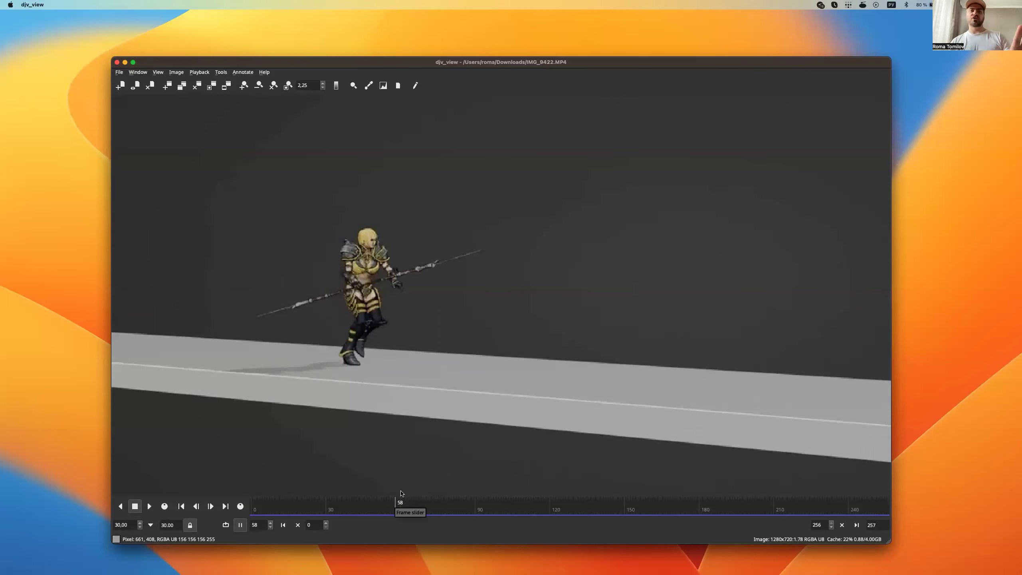
click(396, 506)
drag(396, 506, 394, 502)
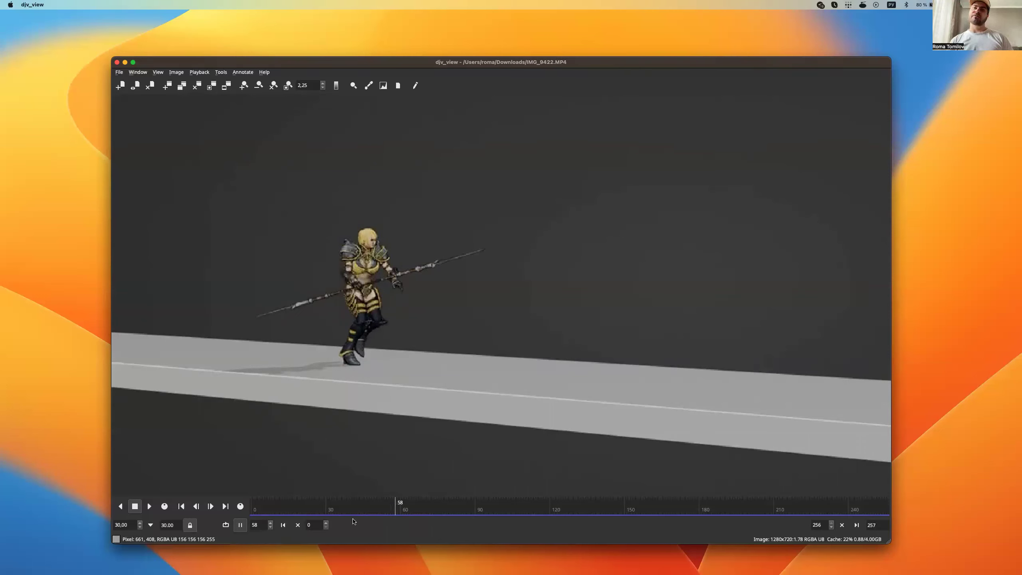
drag(366, 507, 389, 510)
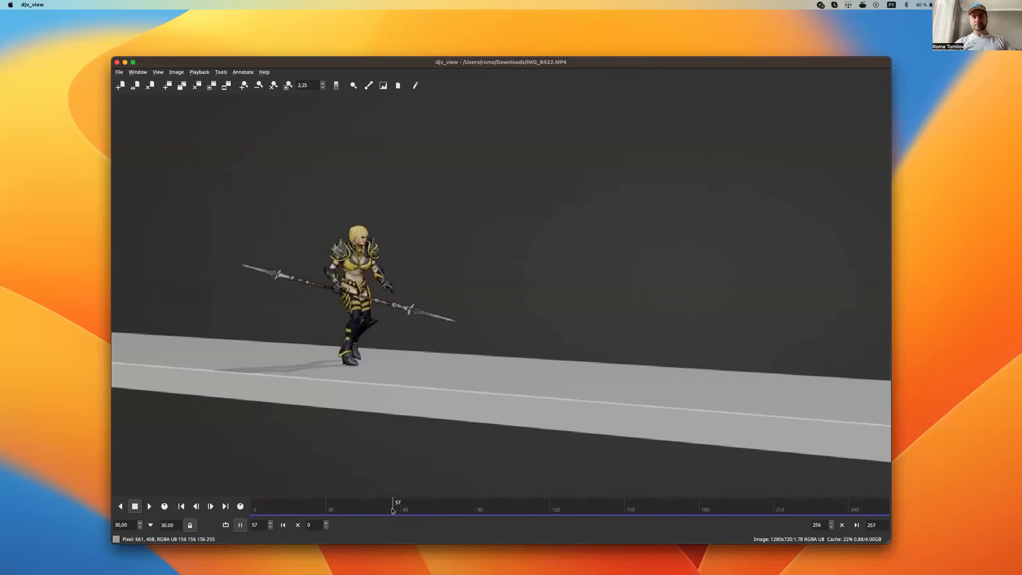
Scrub the run between frames 55 and 59, previewing ahead toward the raised-spear frames
drag(397, 506, 397, 508)
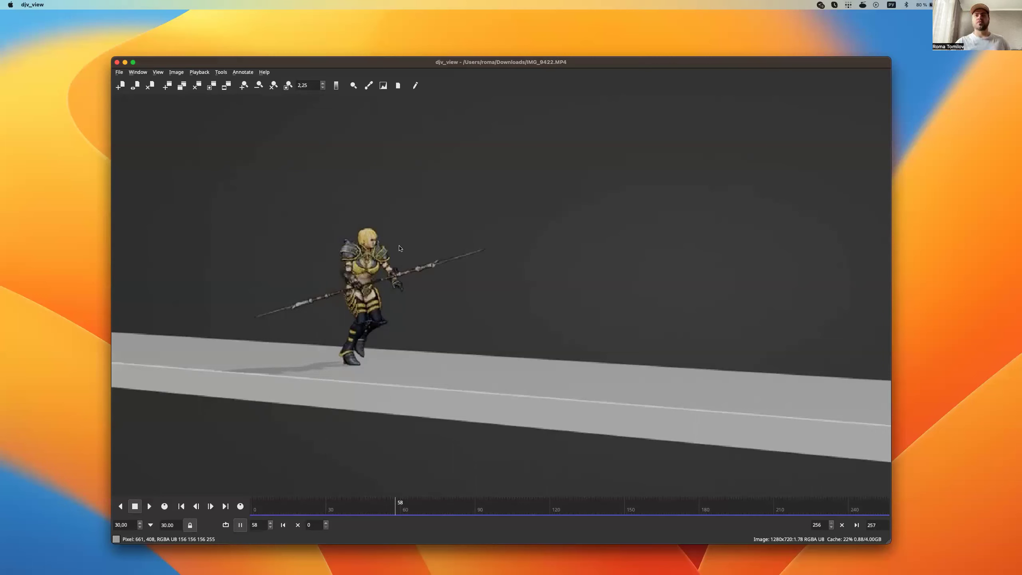
drag(407, 506, 395, 506)
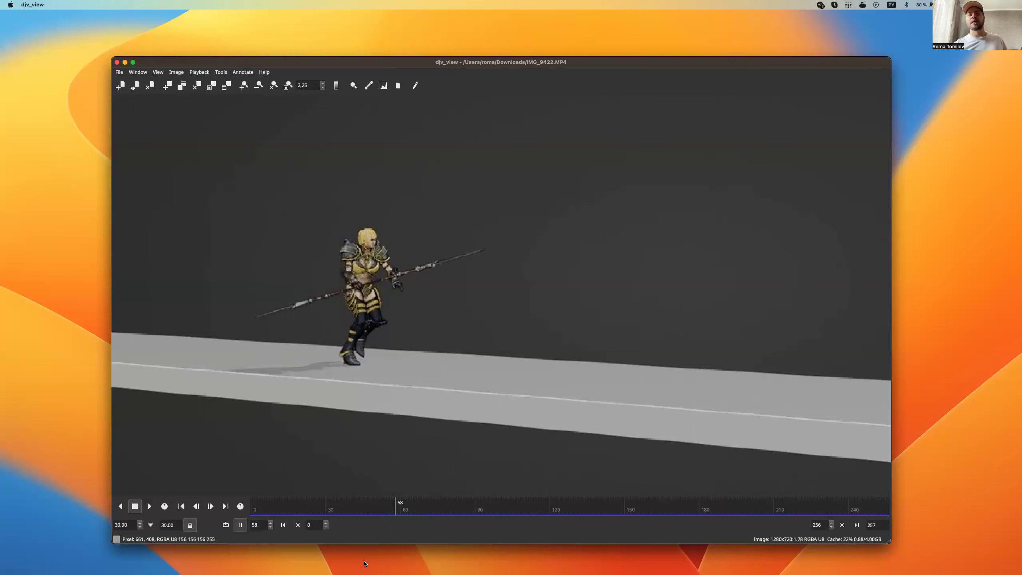
drag(397, 509, 400, 507)
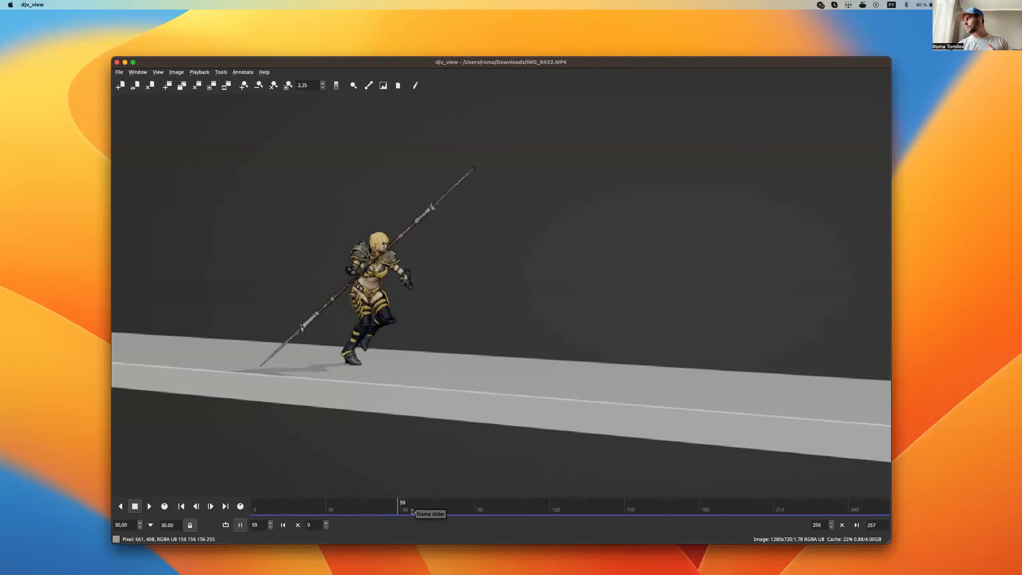
drag(402, 511, 424, 505)
Zoom out to about 1.15 so the whole frame fits, checking the run-up near frame 68
scroll(441, 392, down, 5)
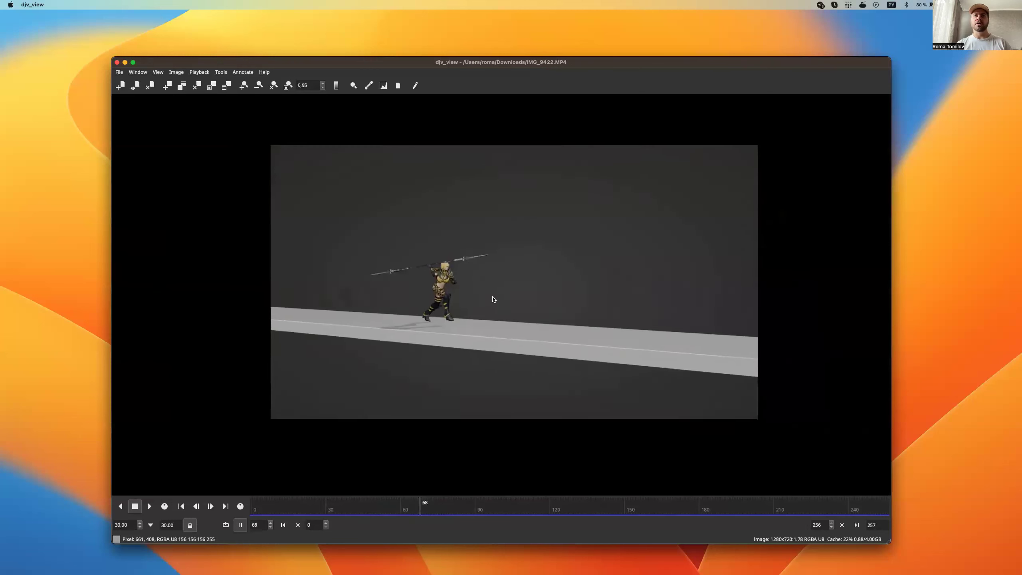
scroll(503, 323, up, 3)
scroll(502, 319, down, 2)
scroll(503, 319, down, 1)
scroll(510, 317, up, 1)
drag(425, 510, 421, 511)
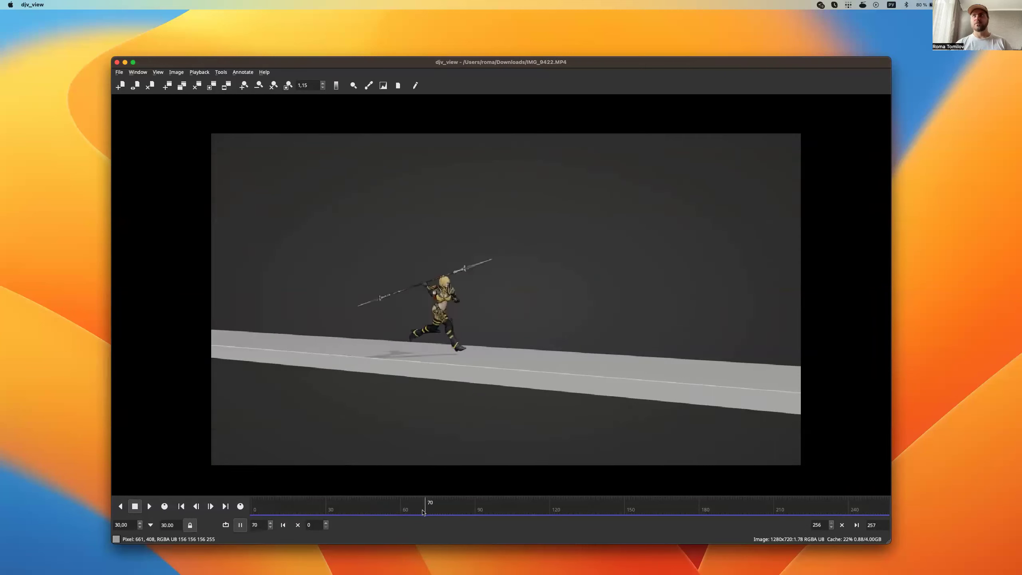
Replay the leap from around frame 51, then scrub back to the mid-leap frames near 70–76
drag(420, 517, 338, 516)
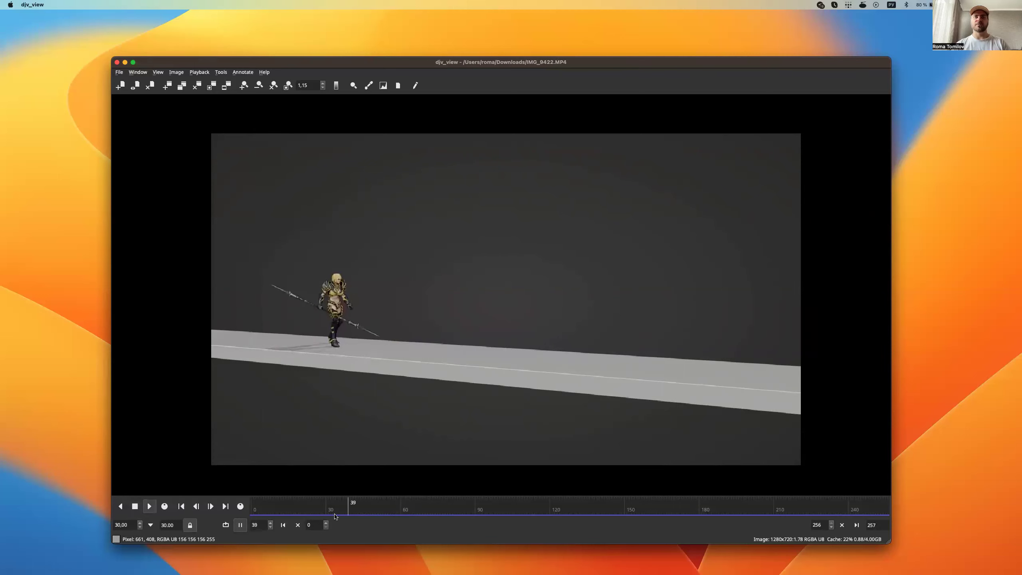
click(338, 510)
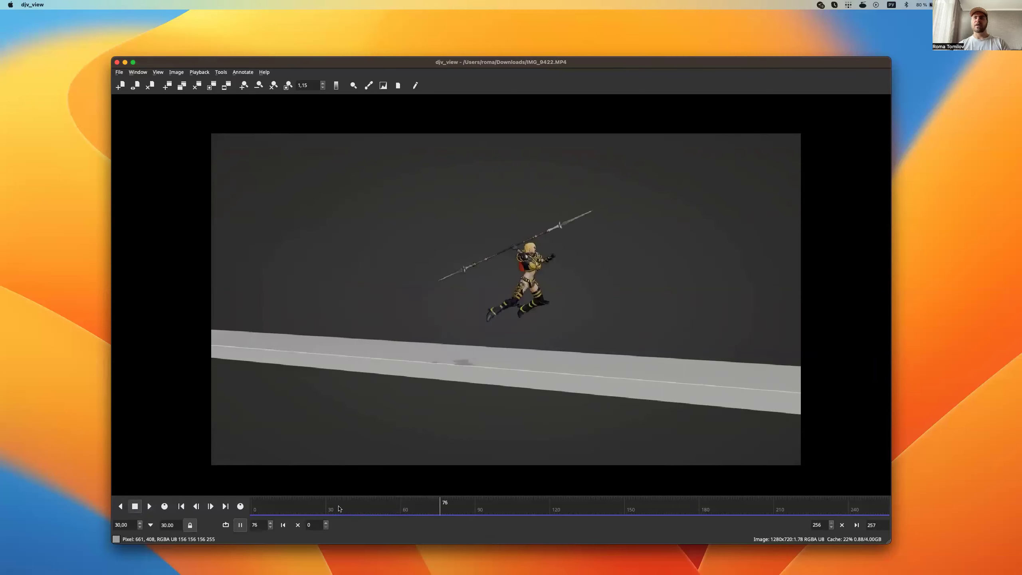
click(336, 510)
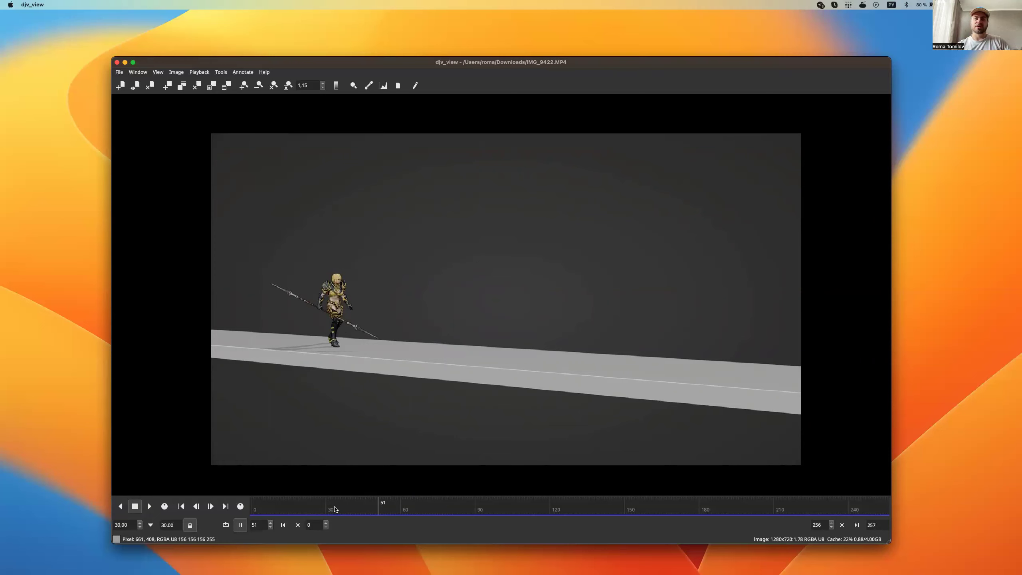
drag(377, 510, 383, 503)
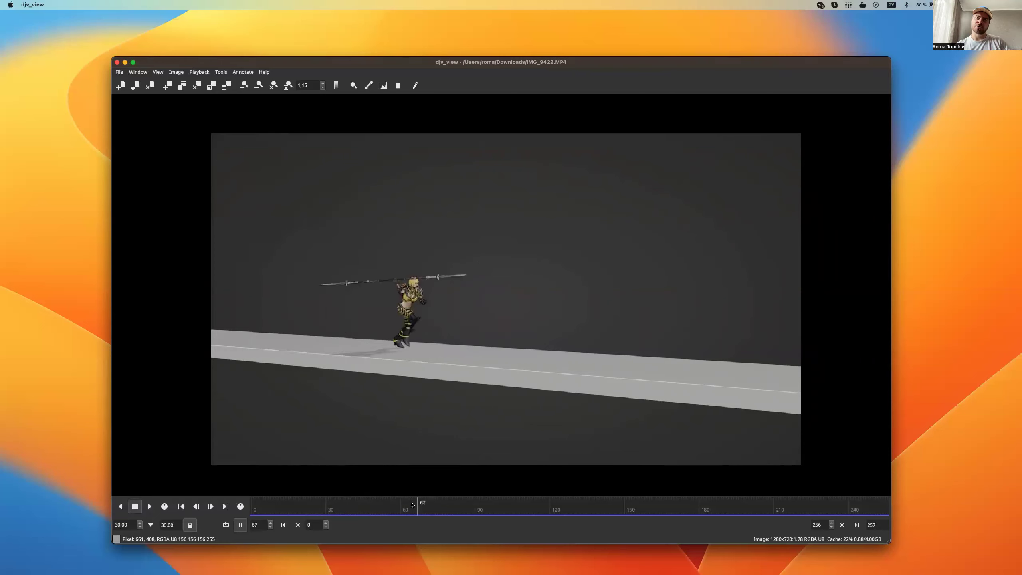
key(space)
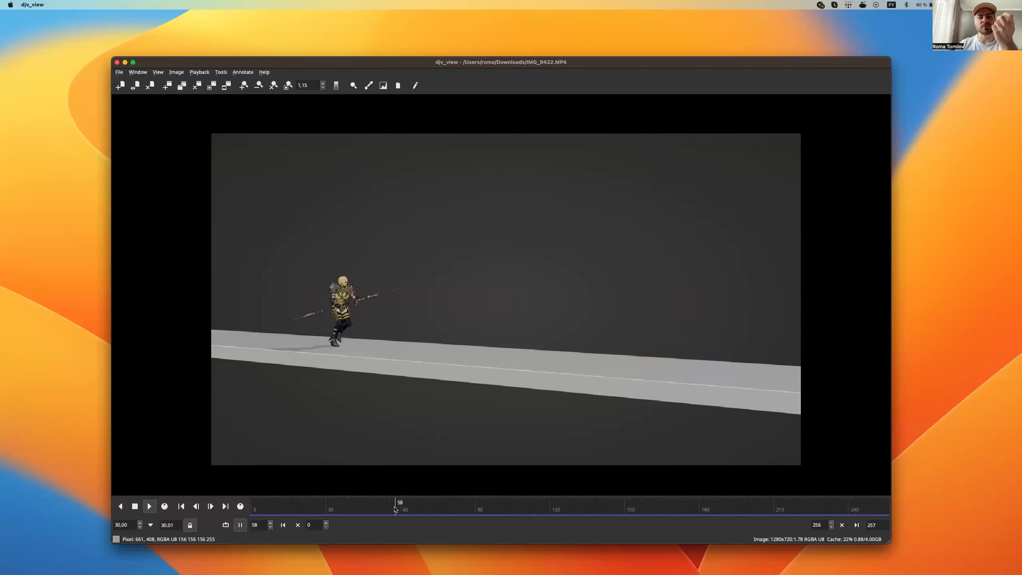
mouse_move(451, 509)
mouse_down()
mouse_move(439, 506)
mouse_move(493, 506)
mouse_move(424, 511)
mouse_up()
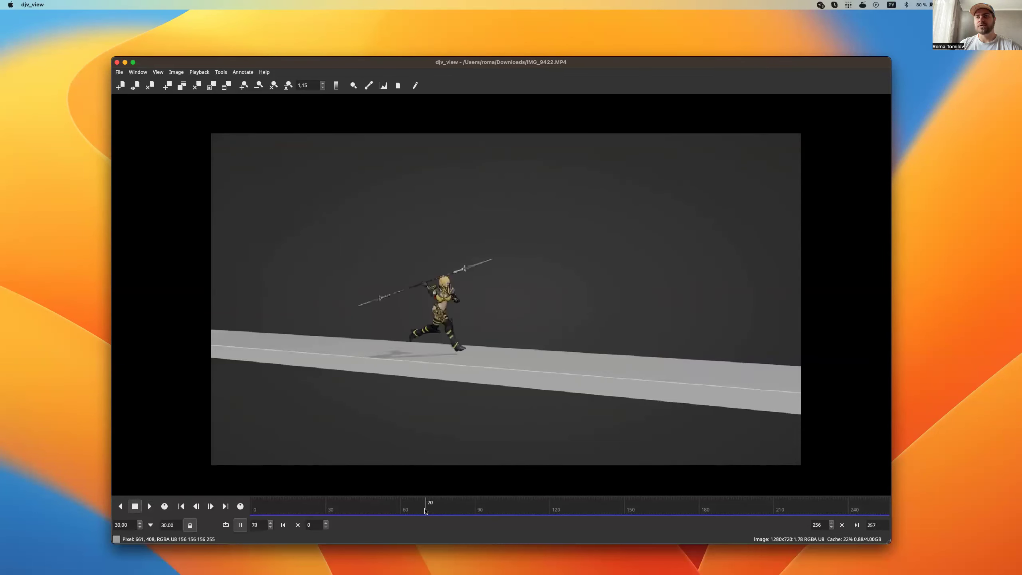
Stop playback at the landing and step through frames 81–90
key(space)
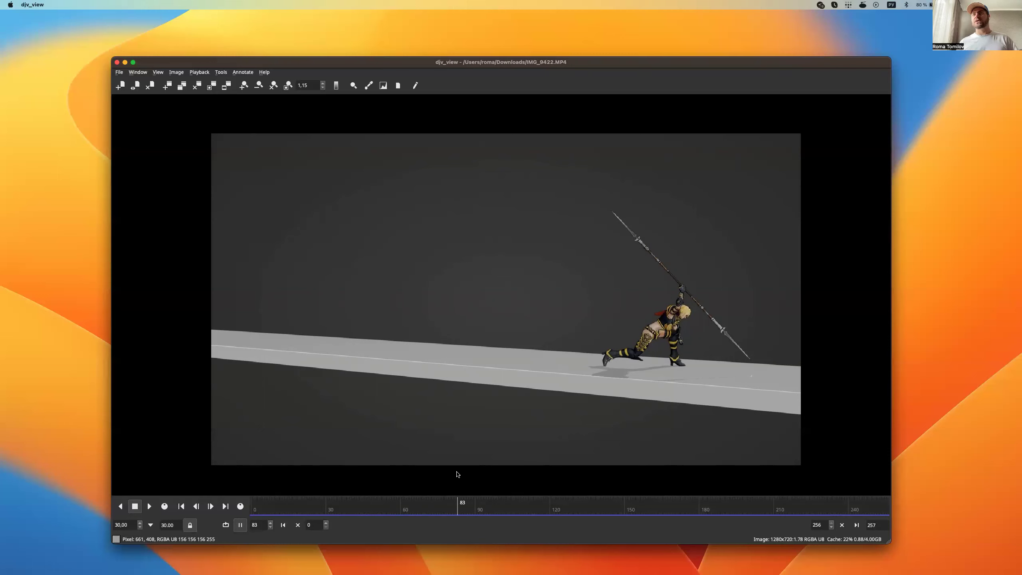
mouse_move(653, 502)
mouse_down()
mouse_move(446, 502)
mouse_move(463, 500)
mouse_up()
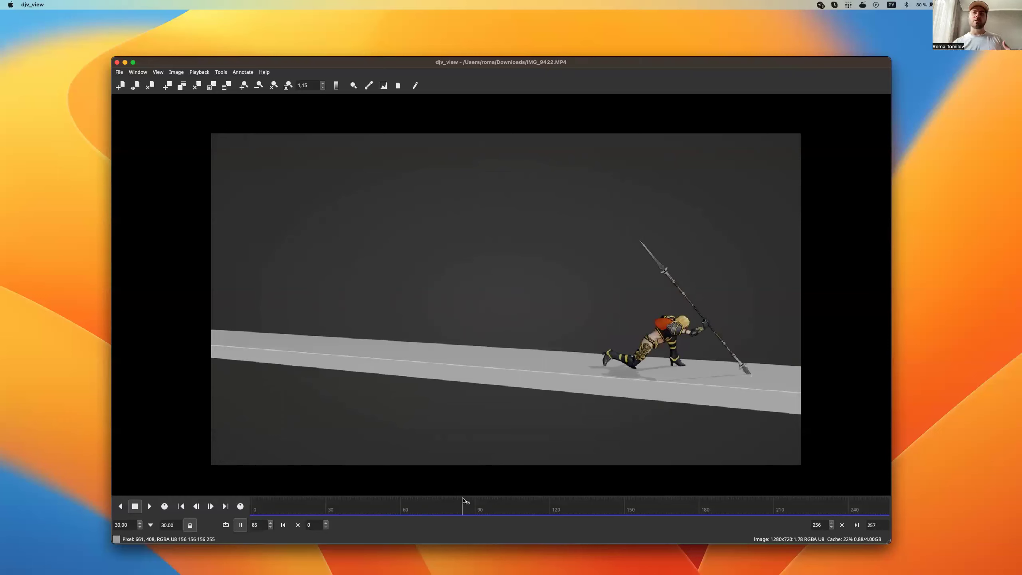
drag(442, 509, 457, 504)
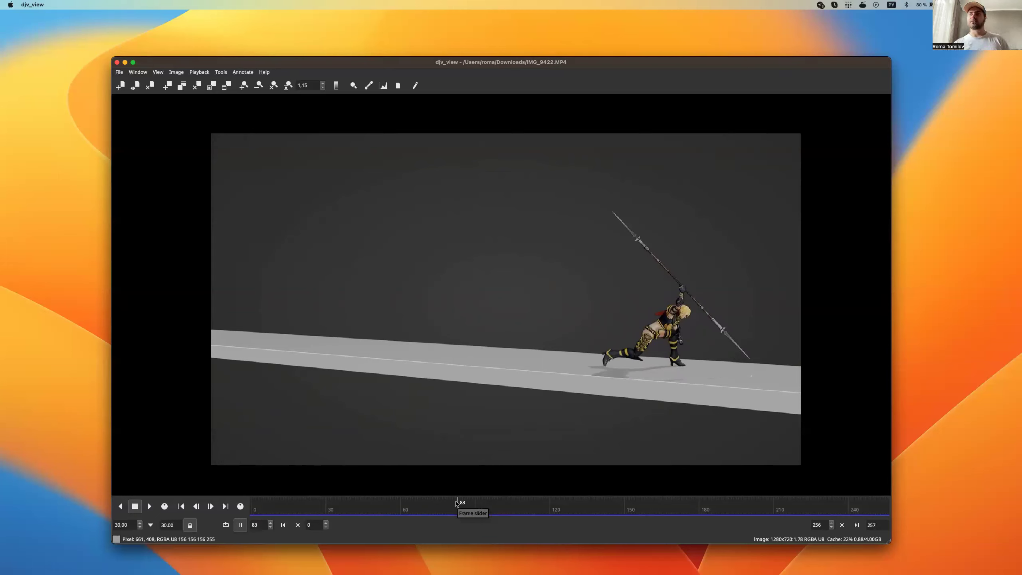
mouse_move(463, 508)
mouse_down()
mouse_move(476, 506)
mouse_move(447, 500)
mouse_up()
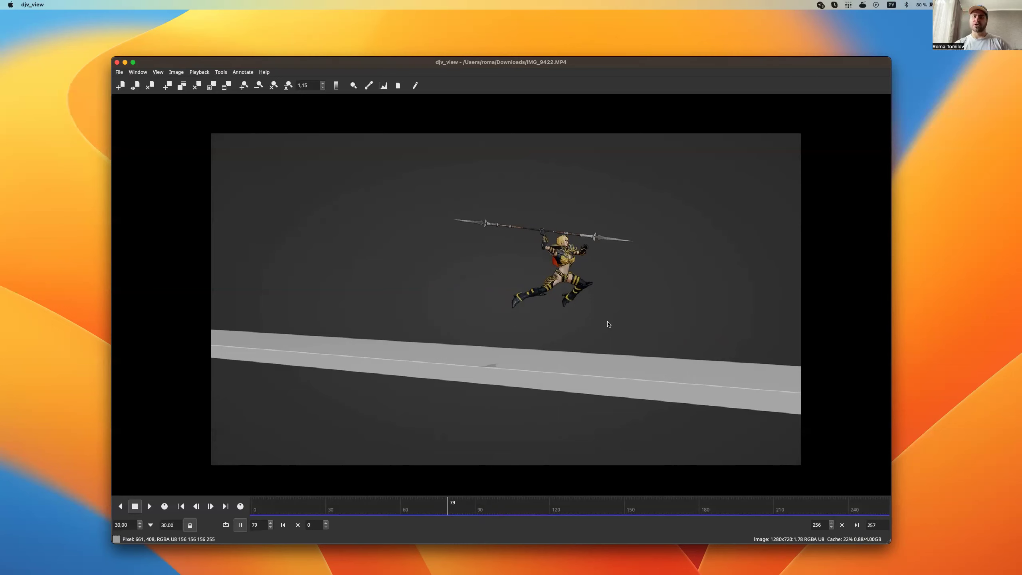
Fine-tune the playhead across frames 79–105, ending on landing frame 85
drag(571, 507, 451, 492)
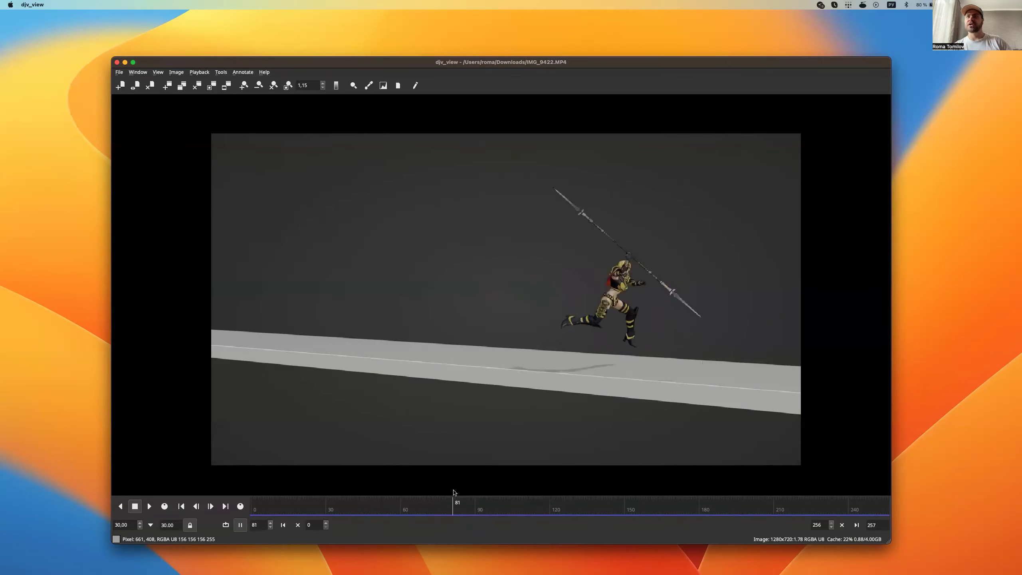
drag(452, 492, 452, 492)
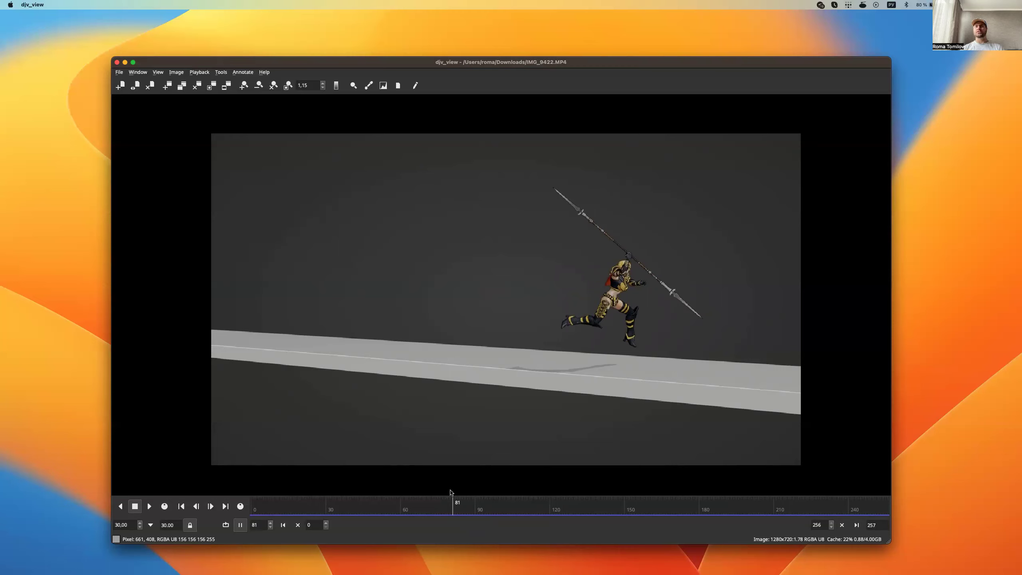
drag(456, 499, 464, 498)
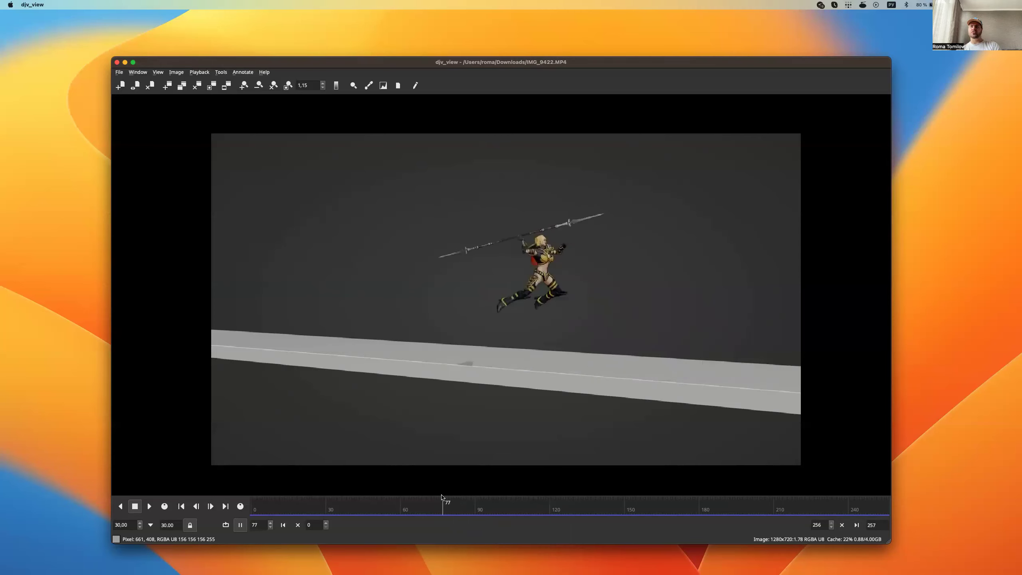
drag(464, 498, 463, 497)
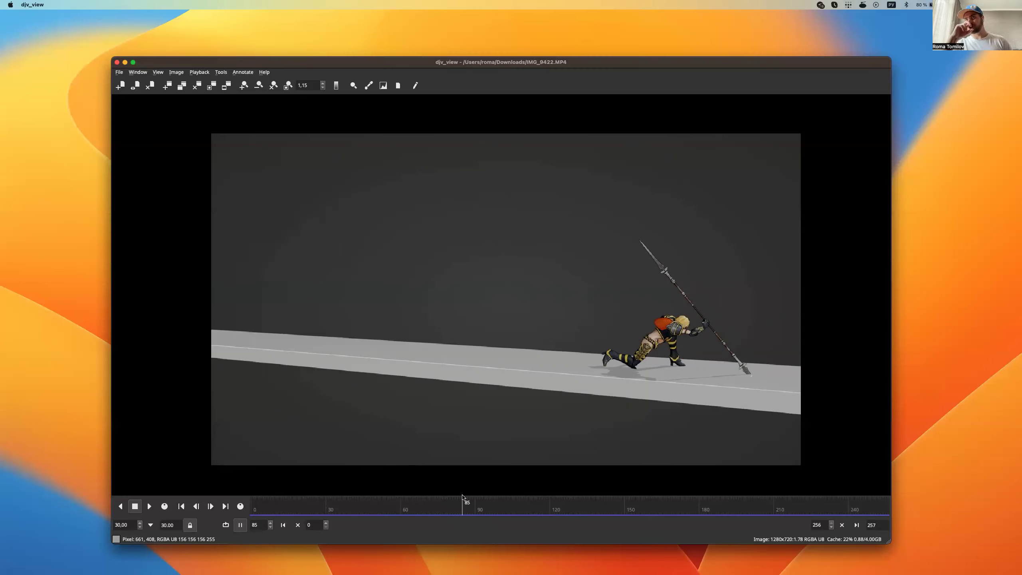
Scrub the leap from frame 70 to 90, then back through 73 to the running pose at 64
drag(462, 510, 475, 499)
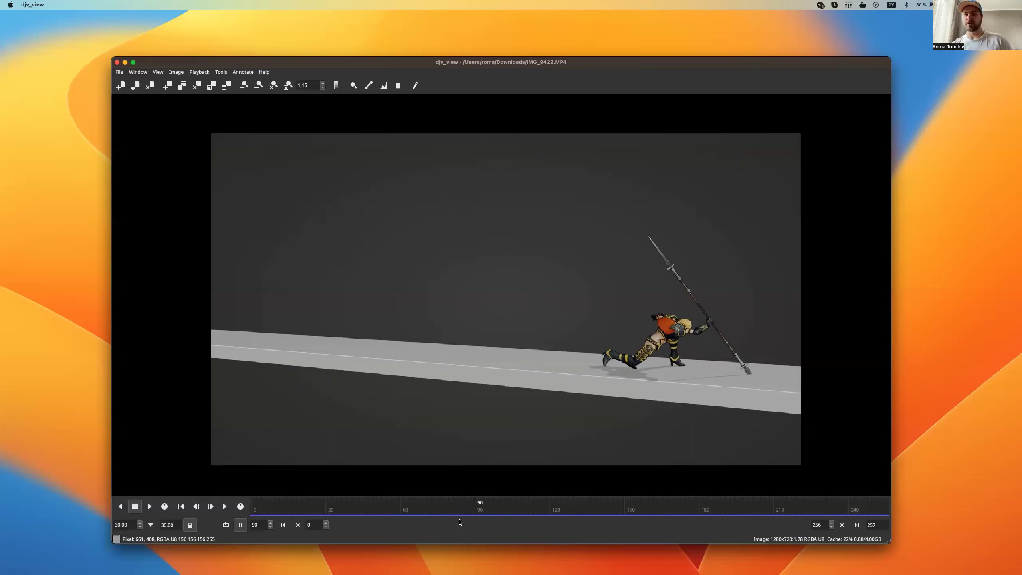
mouse_move(487, 508)
mouse_down()
mouse_move(438, 491)
mouse_move(459, 495)
mouse_up()
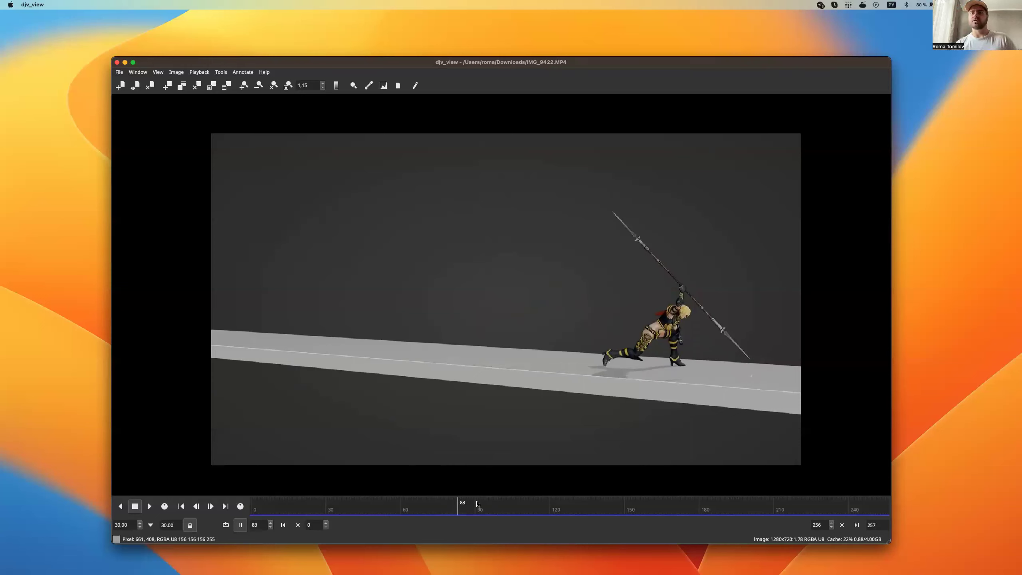
drag(464, 508, 411, 498)
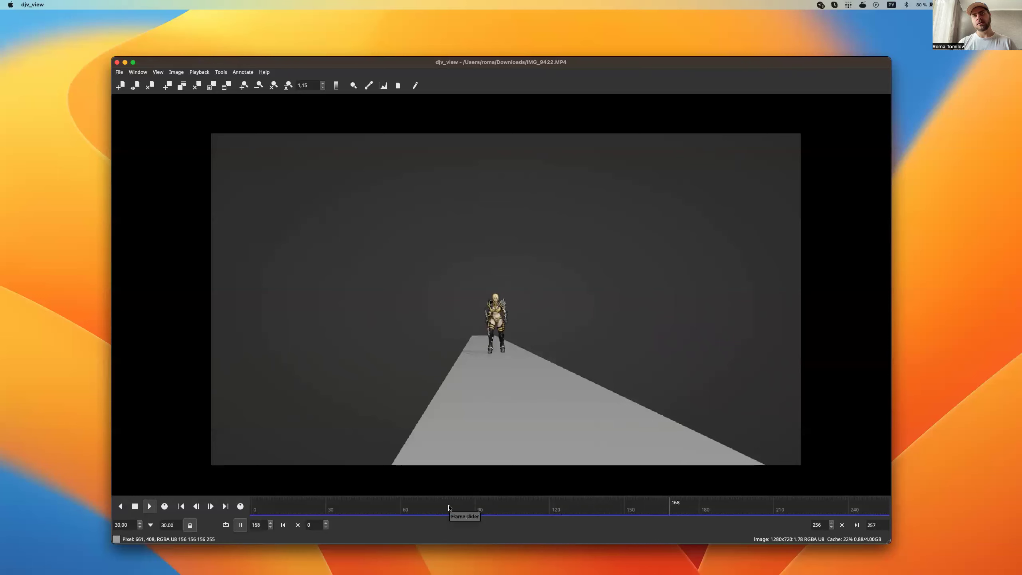
Jump to frame 122, zoom in to 2.25, and scrub the approach to around frames 181–189
click(561, 511)
scroll(467, 327, up, 5)
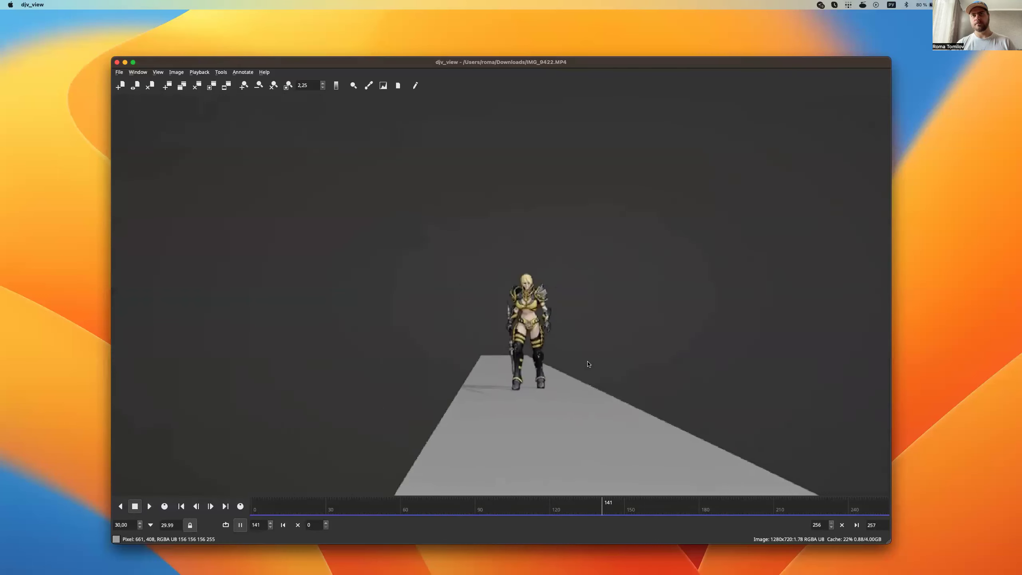
drag(554, 508, 734, 516)
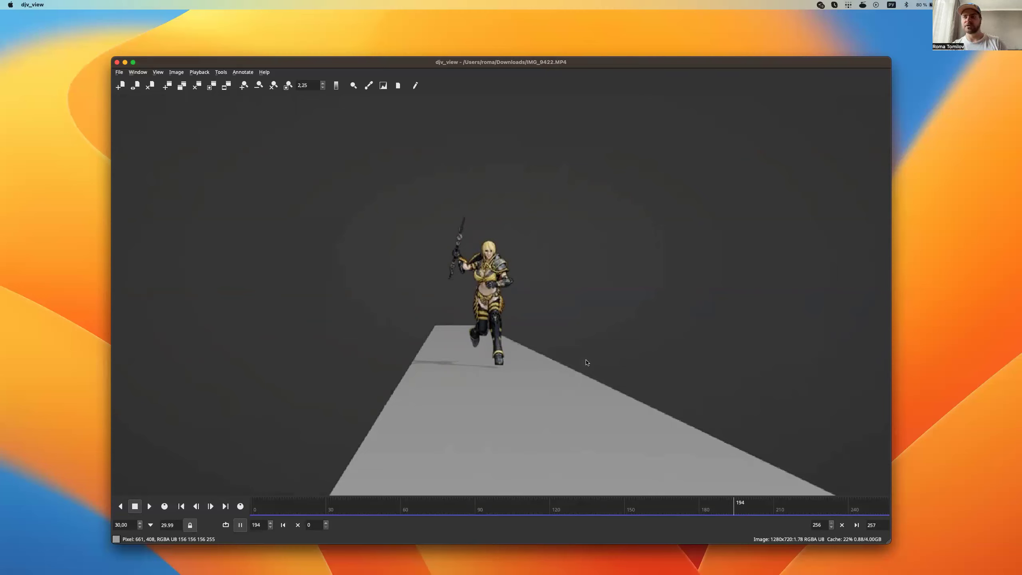
mouse_move(727, 510)
mouse_down()
mouse_move(747, 514)
mouse_move(723, 511)
mouse_move(734, 511)
mouse_up()
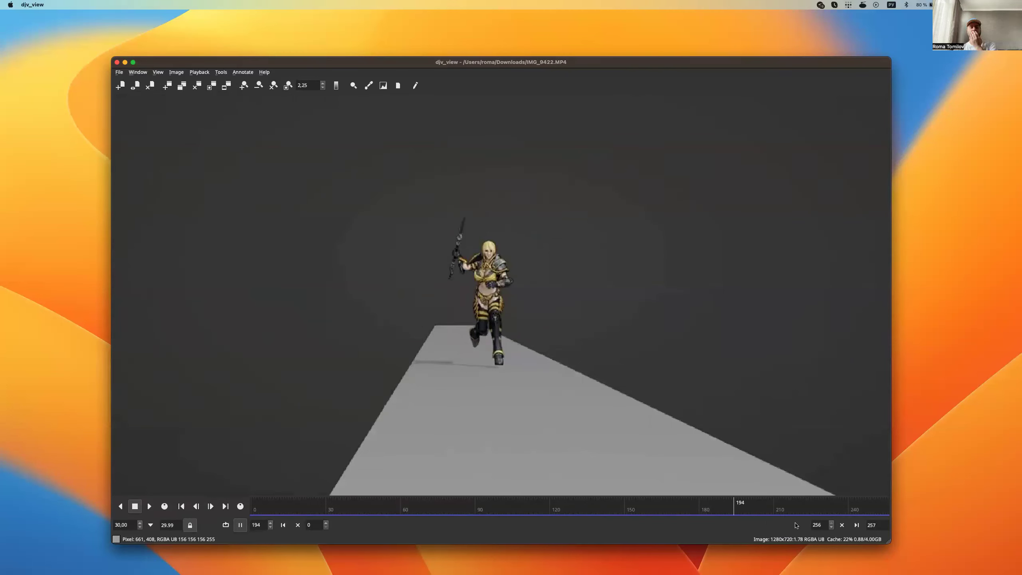
mouse_move(726, 511)
mouse_down()
mouse_move(703, 509)
mouse_move(736, 507)
mouse_move(674, 512)
mouse_move(742, 511)
mouse_move(720, 512)
mouse_up()
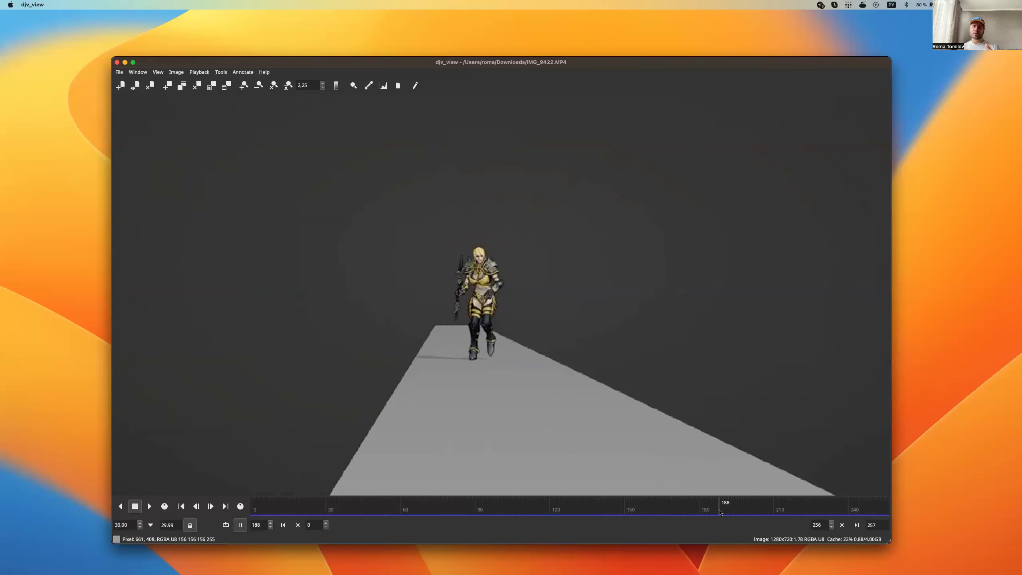
Scrub the approach frames from 188 past 201, then go back via frame 64 to frame 72
mouse_move(716, 510)
mouse_down()
mouse_move(753, 513)
mouse_move(734, 514)
mouse_up()
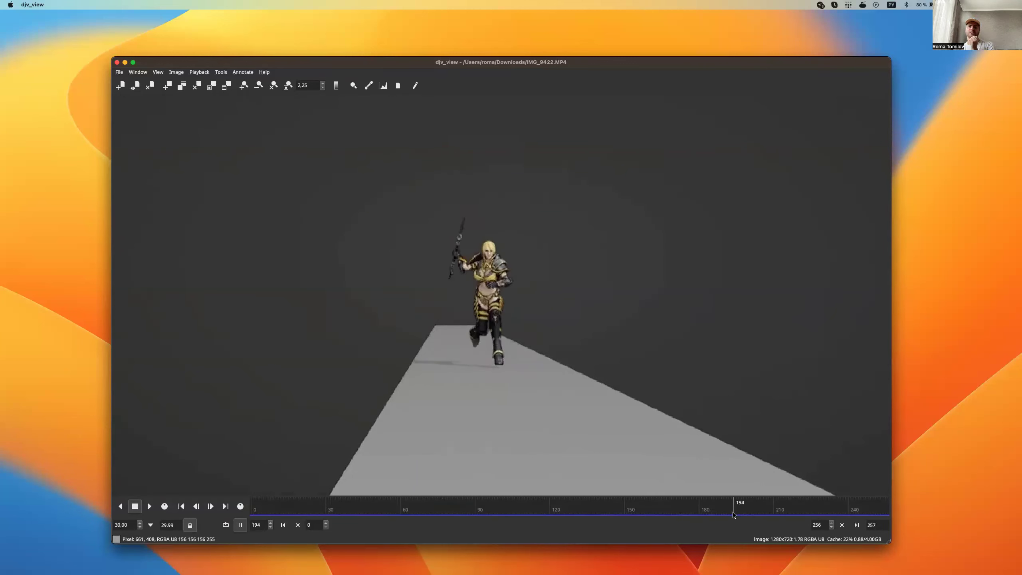
mouse_move(737, 507)
mouse_down()
mouse_move(766, 504)
mouse_move(753, 503)
mouse_up()
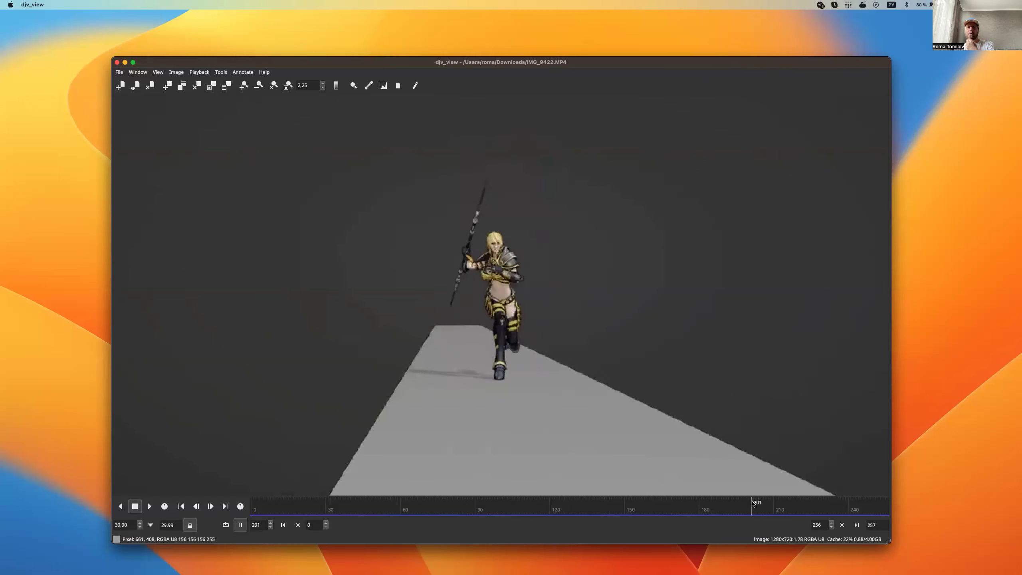
drag(753, 503, 755, 513)
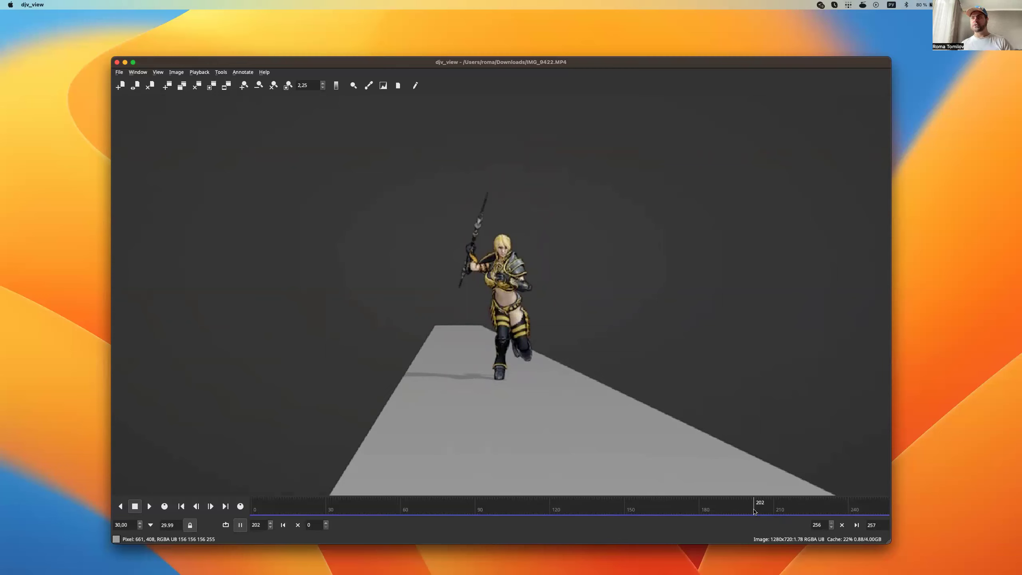
mouse_move(754, 510)
mouse_down()
mouse_move(740, 506)
mouse_move(752, 506)
mouse_up()
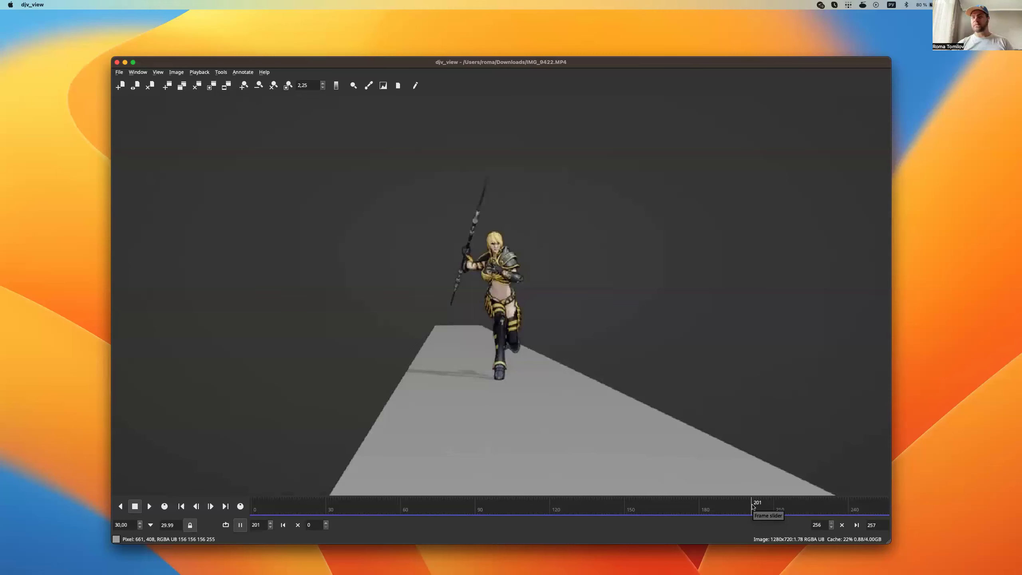
click(414, 506)
drag(414, 507, 431, 504)
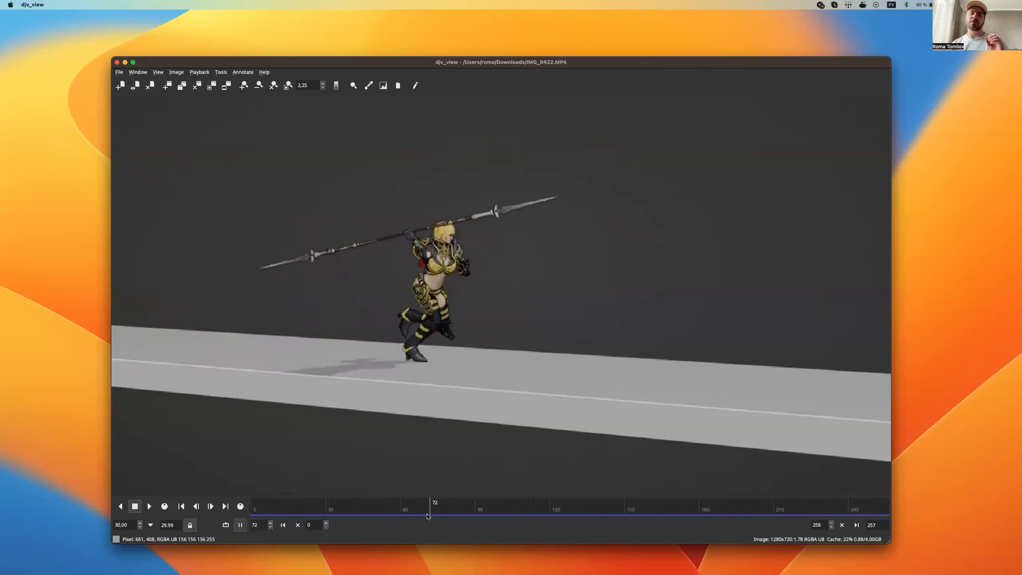
drag(427, 517, 391, 508)
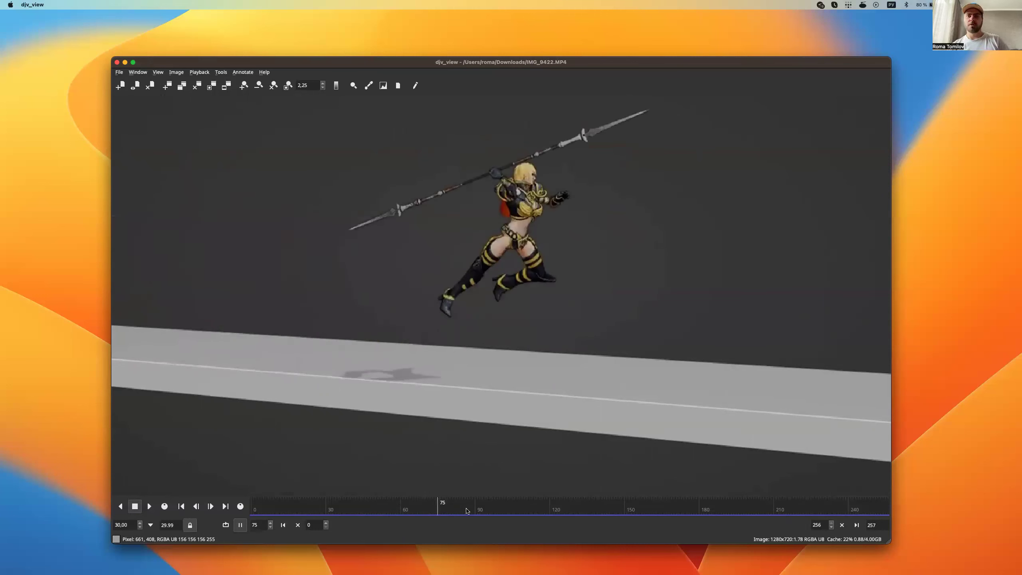
drag(424, 510, 428, 519)
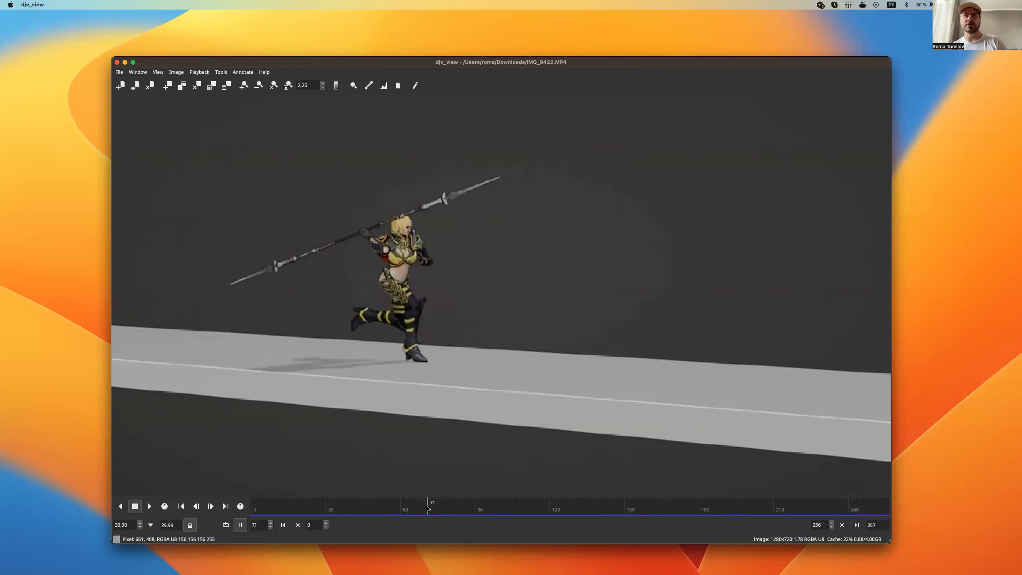
click(429, 508)
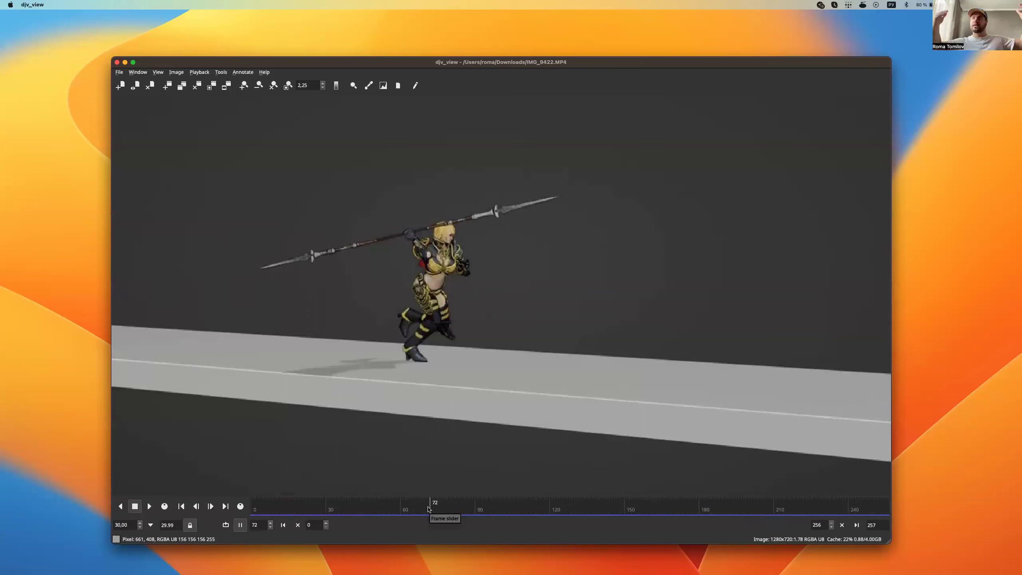
Scrub back and forth over the take-off frames and stop on frame 71
drag(431, 503, 428, 512)
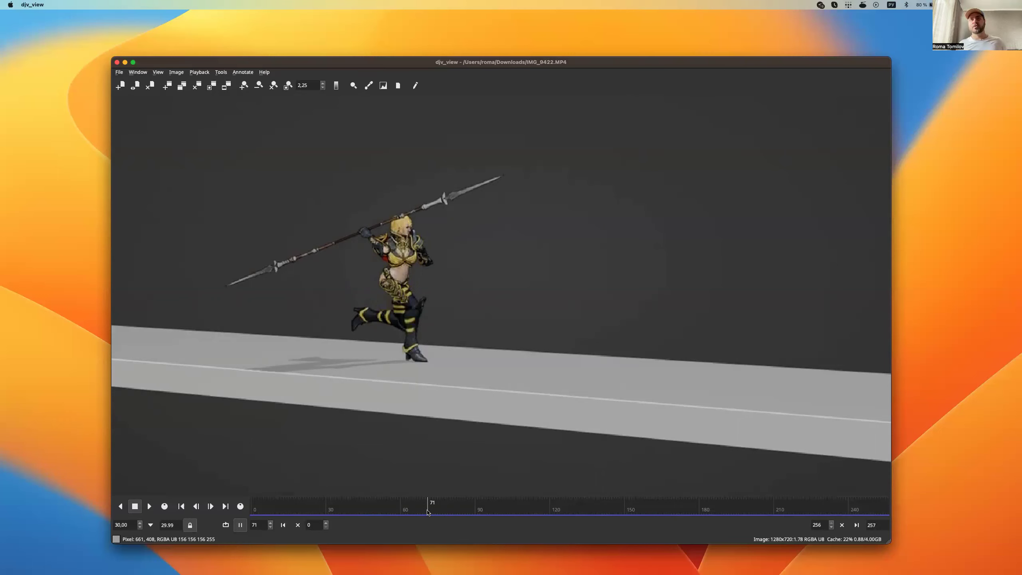
drag(423, 507, 429, 506)
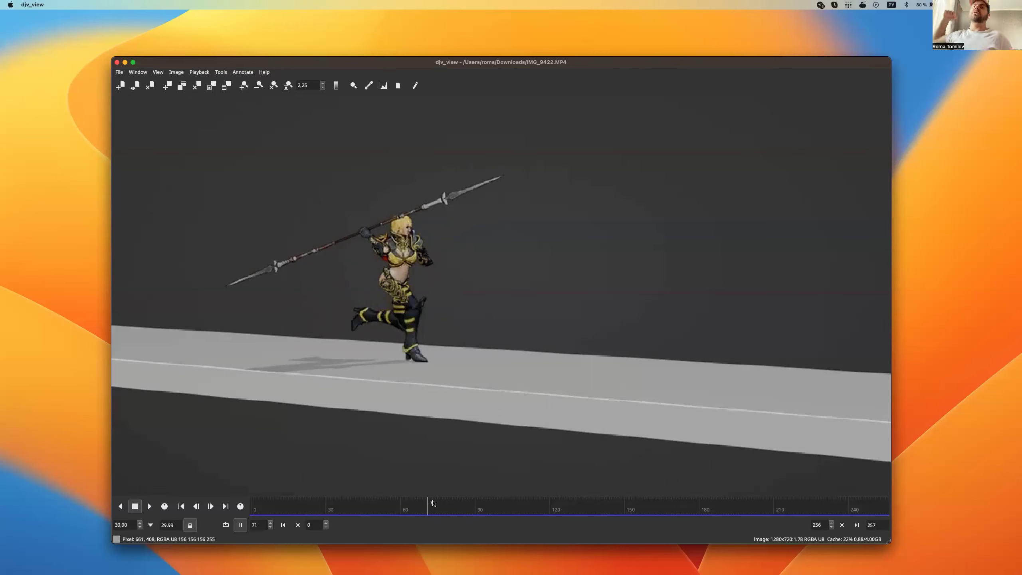
Zoom the viewer to about 1.15 so the whole video frame fits
scroll(483, 406, down, 5)
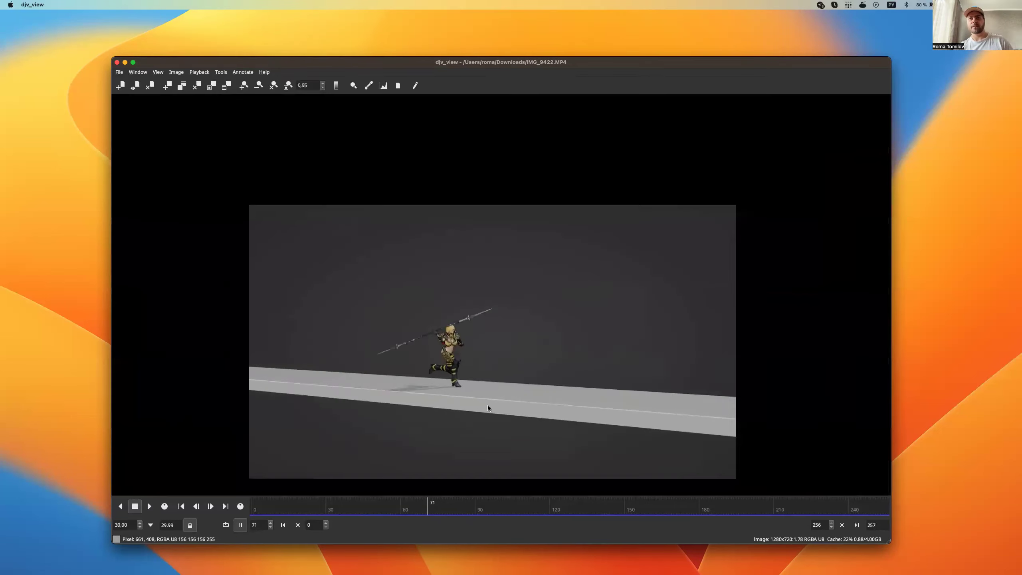
scroll(501, 355, up, 2)
scroll(497, 363, up, 2)
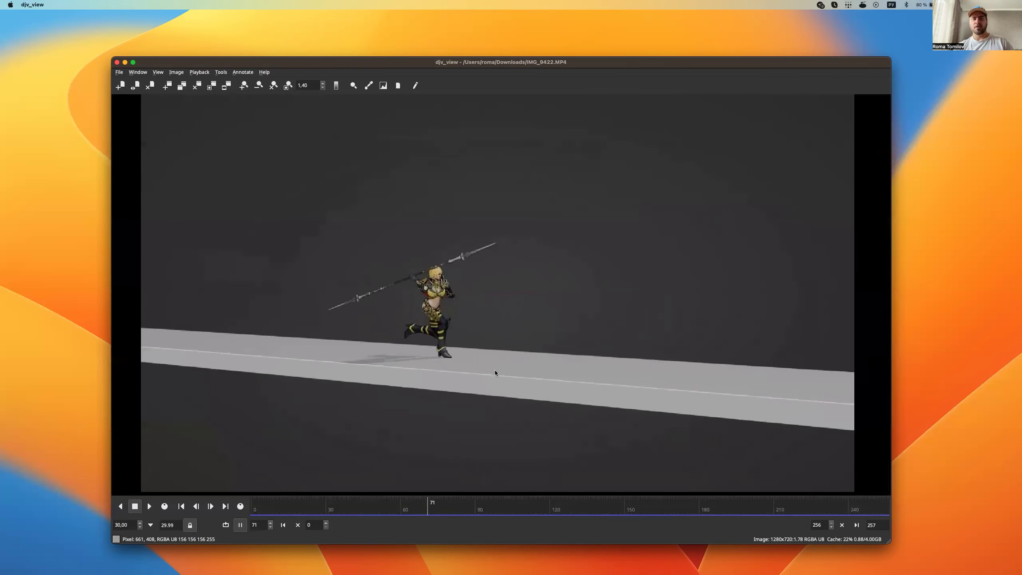
mouse_move(427, 509)
mouse_down()
mouse_move(381, 509)
mouse_move(426, 509)
mouse_up()
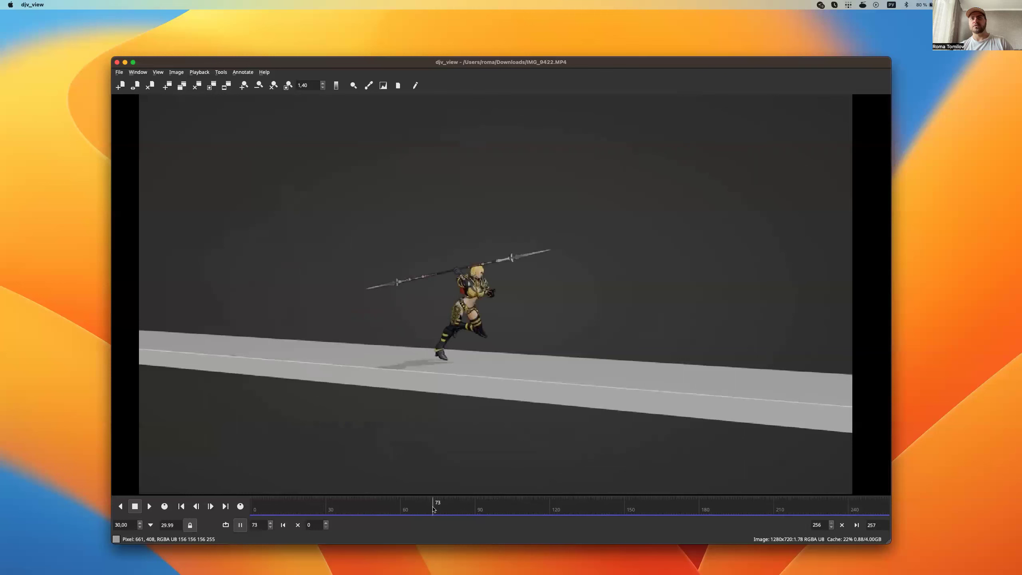
Play the run from frame 63, then scrub from frame 17 to the spear plant after landing
click(408, 509)
scroll(456, 413, down, 3)
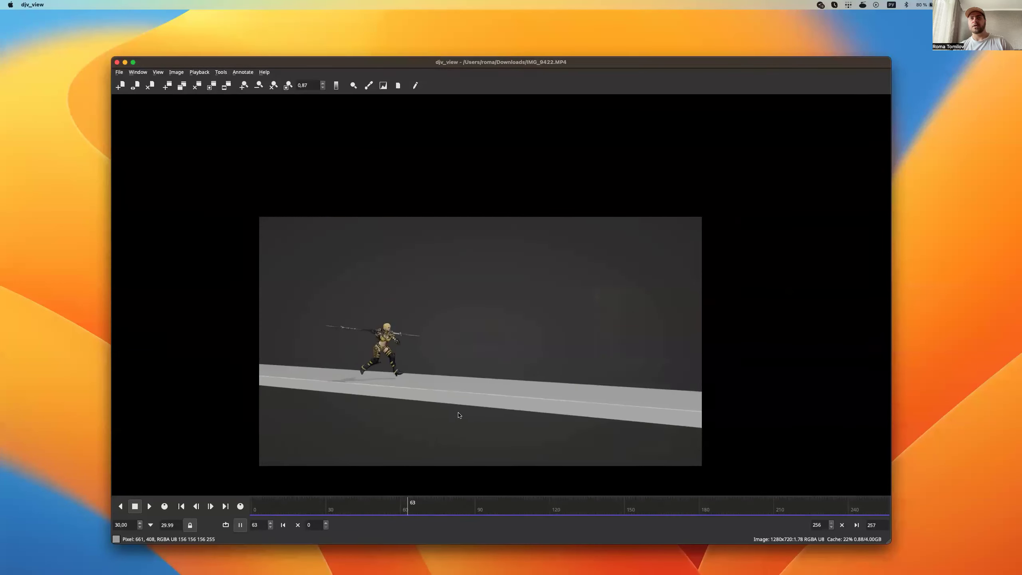
scroll(474, 392, up, 2)
key(space)
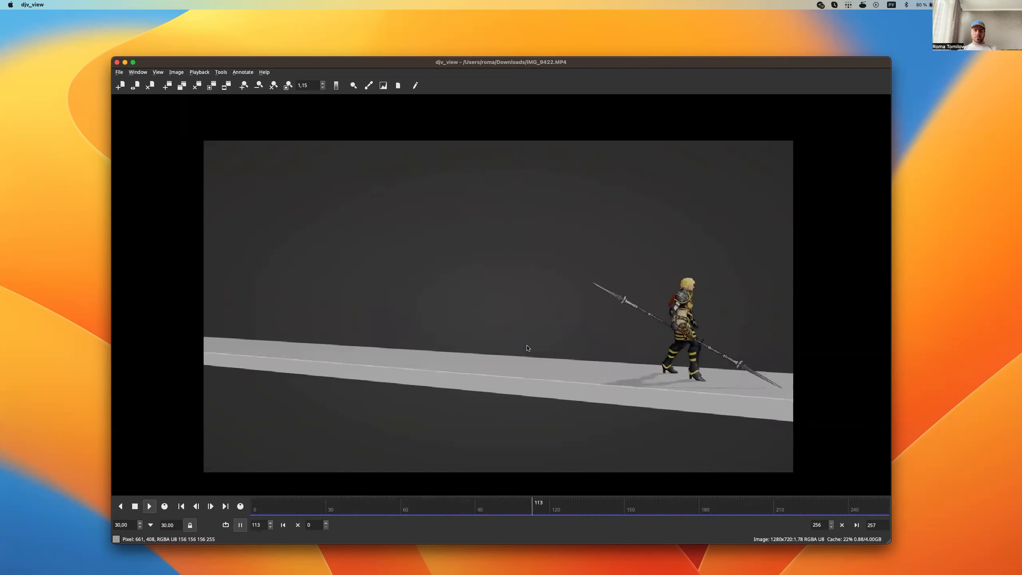
drag(290, 505, 293, 510)
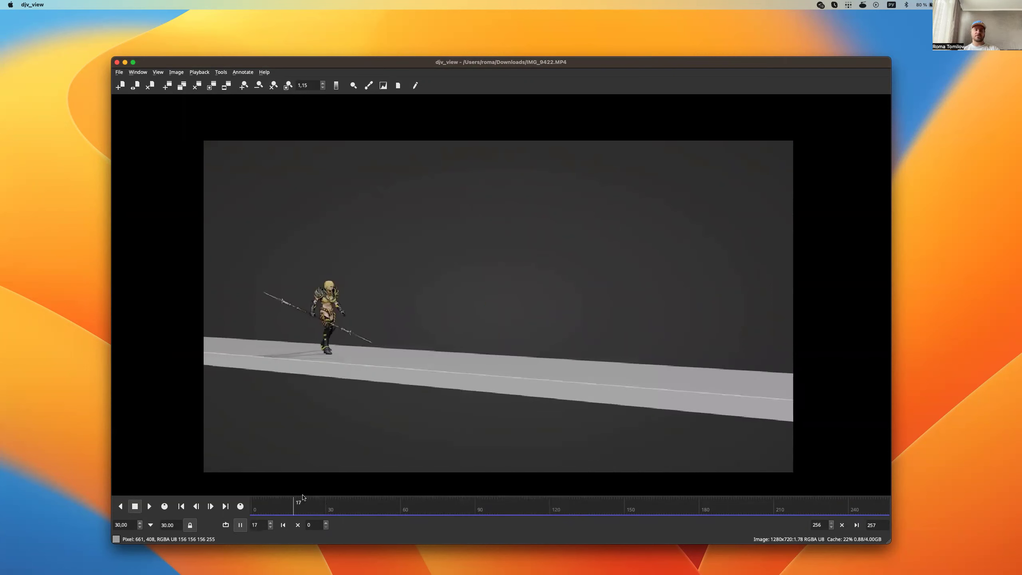
mouse_move(312, 511)
mouse_down()
mouse_move(547, 504)
mouse_move(539, 491)
mouse_move(484, 487)
mouse_up()
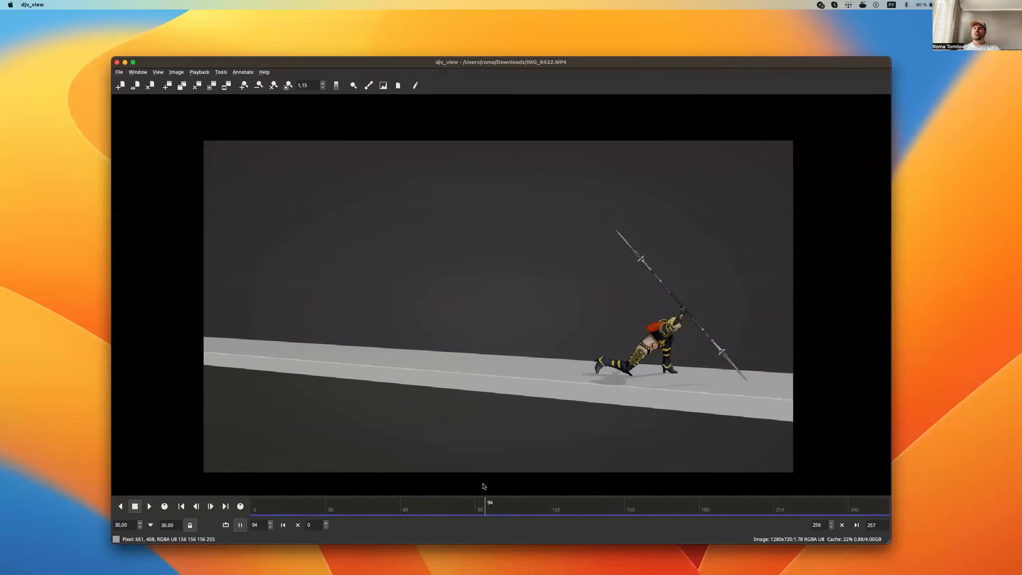
Drag the frame slider from the spear plant at frame 94 to frame 112
drag(634, 499, 530, 501)
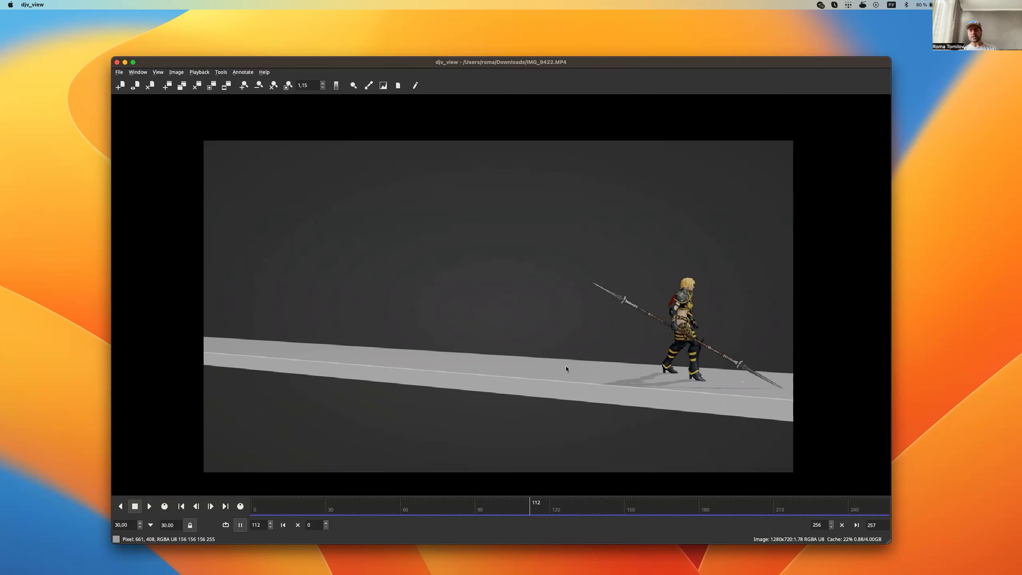
Scrub around the landing frames, then drag back toward frame 45 early in the walk
drag(513, 506, 525, 499)
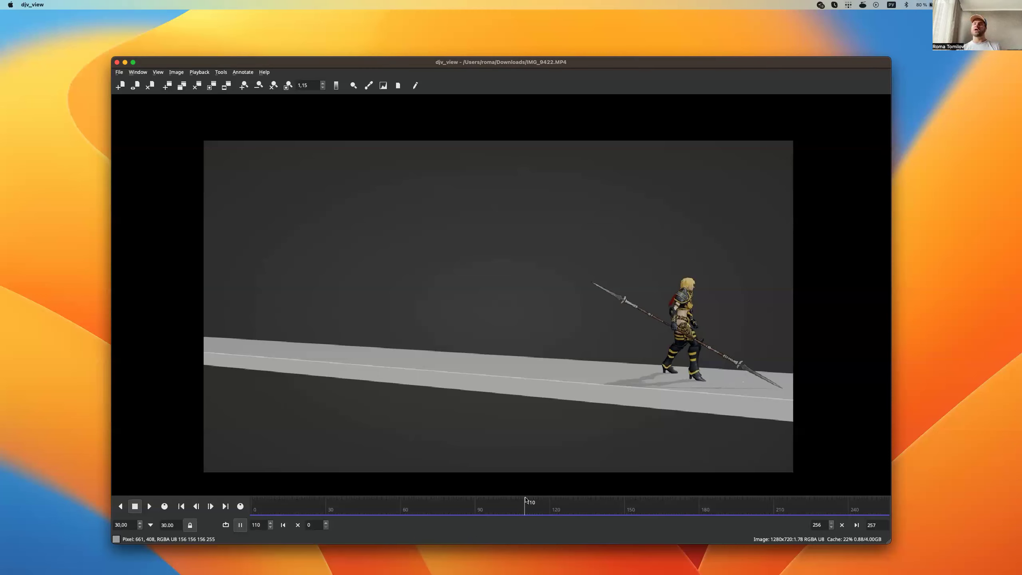
mouse_move(338, 506)
mouse_down()
mouse_move(485, 511)
mouse_move(369, 488)
mouse_move(390, 490)
mouse_move(308, 491)
mouse_up()
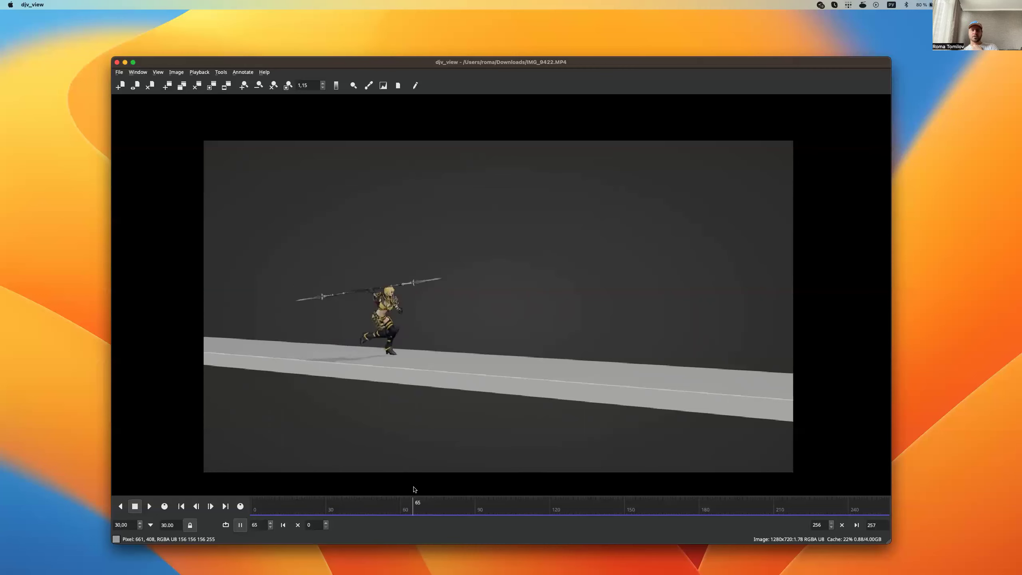
Replay the clip from frames 52 and 15, pause at 96, then restart from the beginning with Home
key(space)
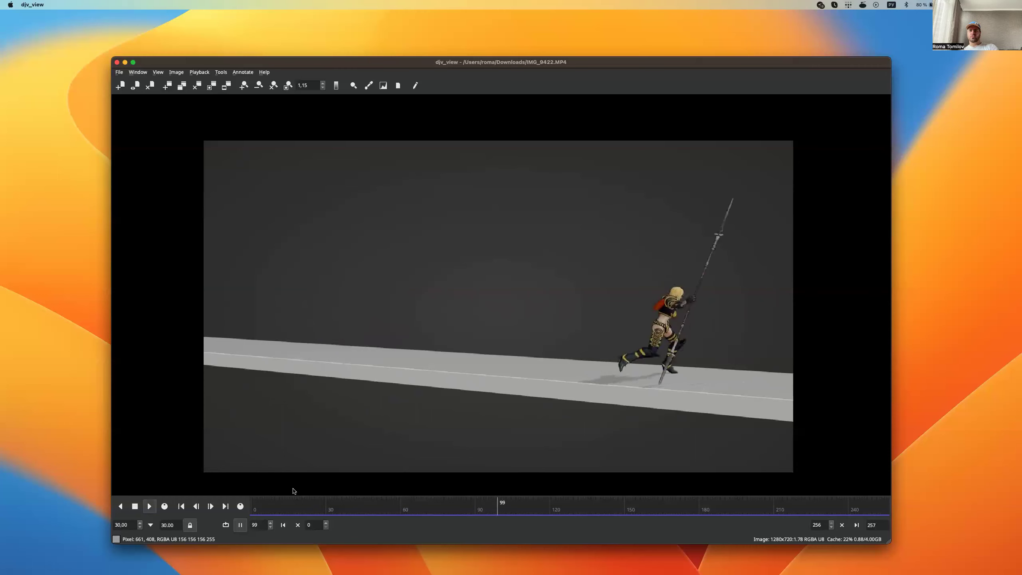
click(383, 501)
key(space)
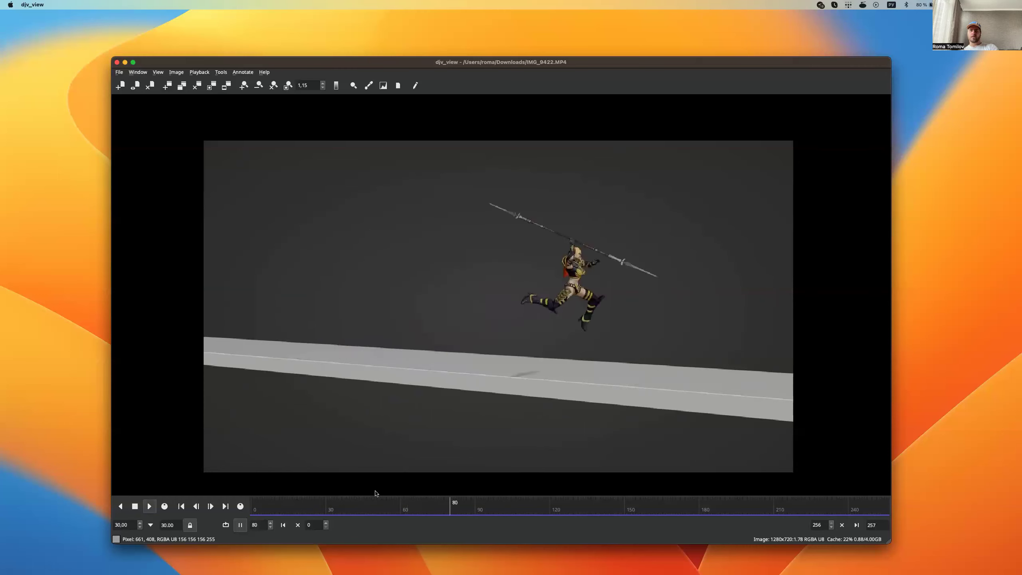
click(290, 509)
key(space)
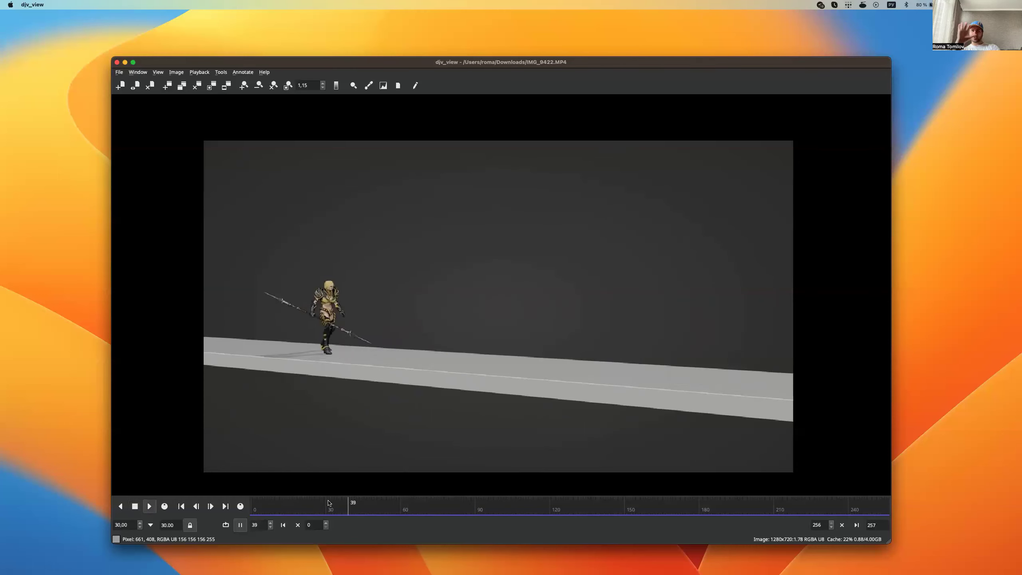
key(space)
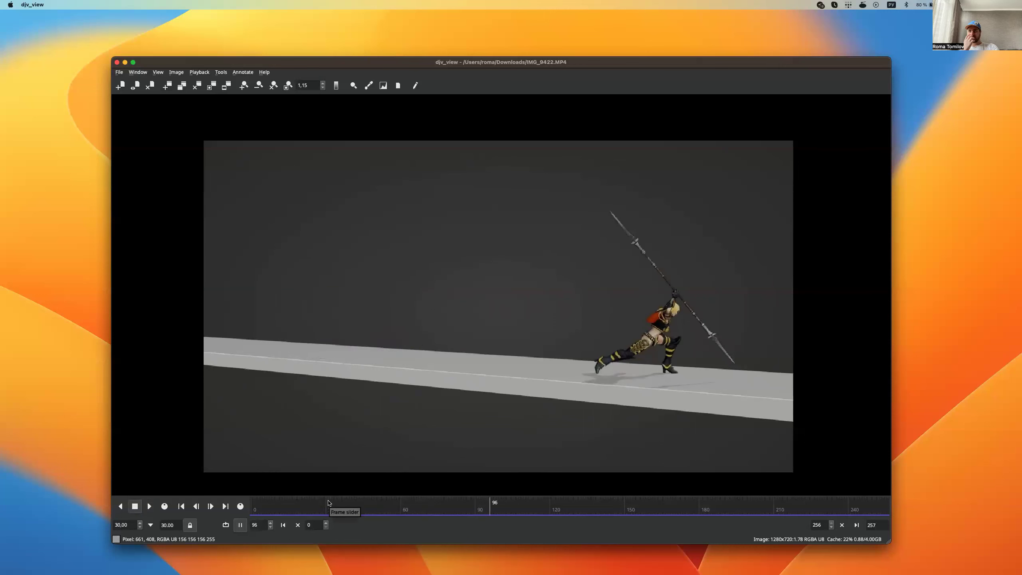
key(space)
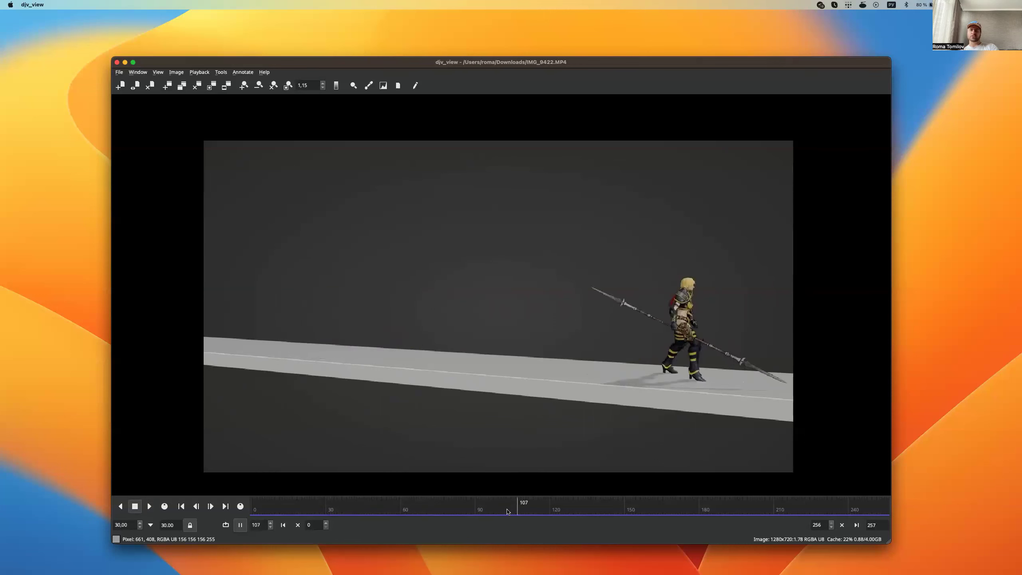
key(Home)
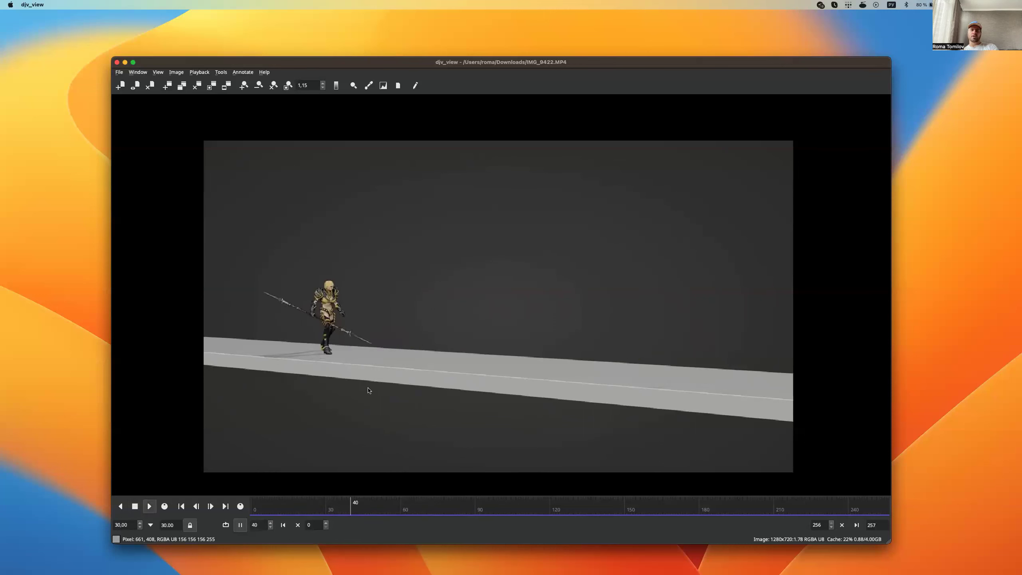
Scrub from take-off near frame 73 through the leap to its apex at frame 78
drag(382, 507, 434, 510)
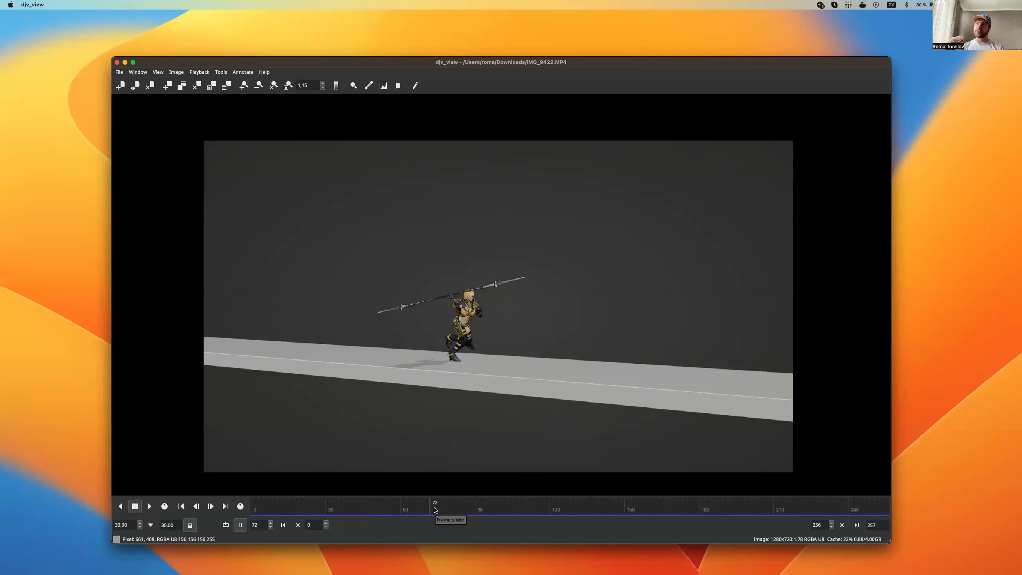
drag(434, 510, 442, 513)
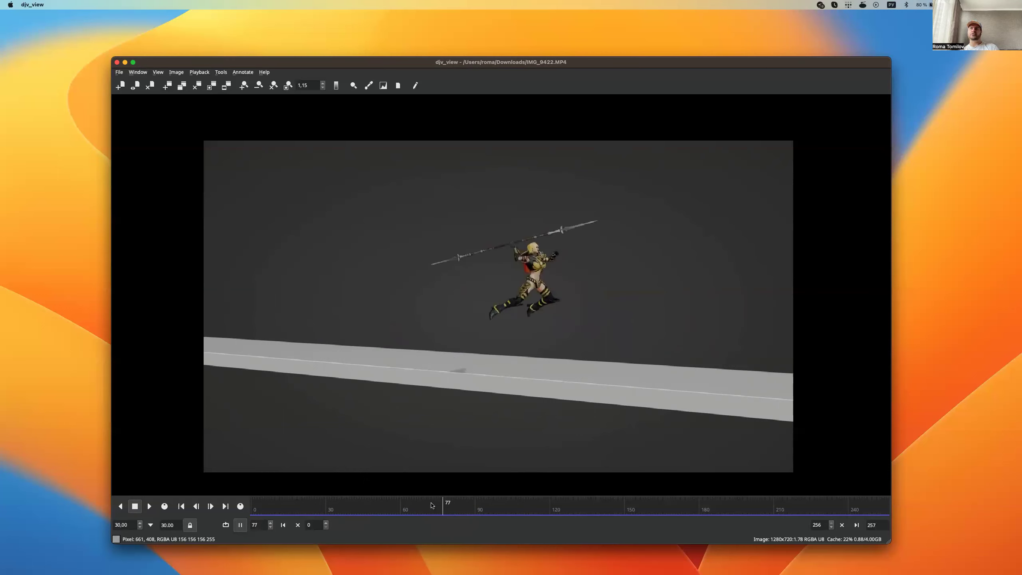
drag(431, 506, 444, 514)
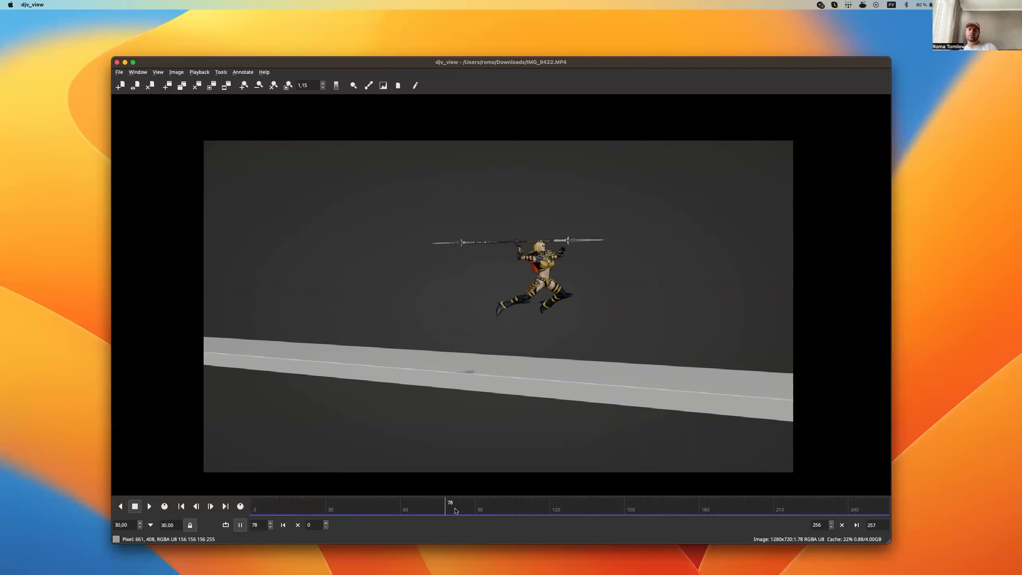
Play from the run-up through take-off and landing, stop, then scrub back to apex frame 79
click(358, 511)
key(space)
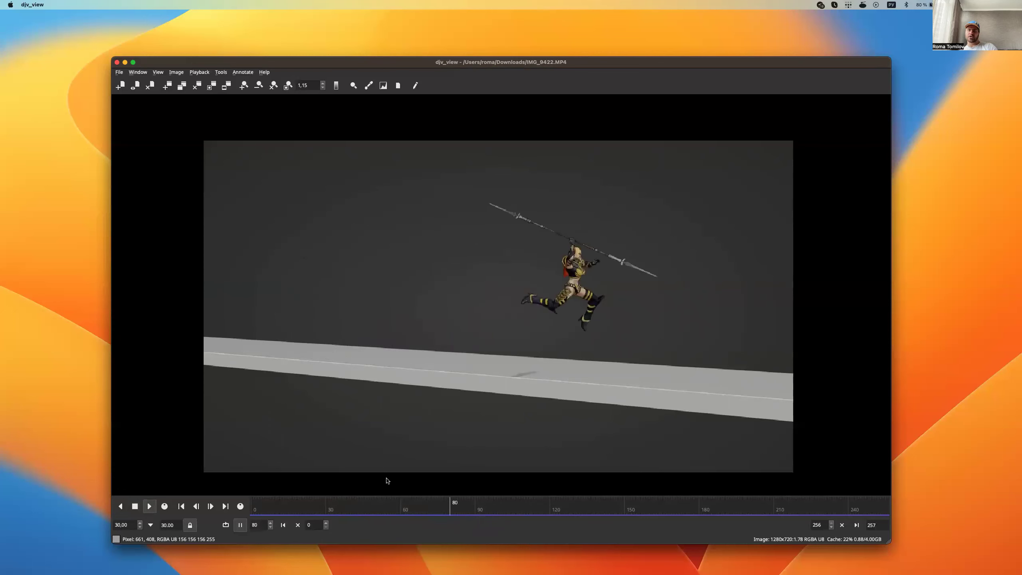
drag(392, 508, 414, 510)
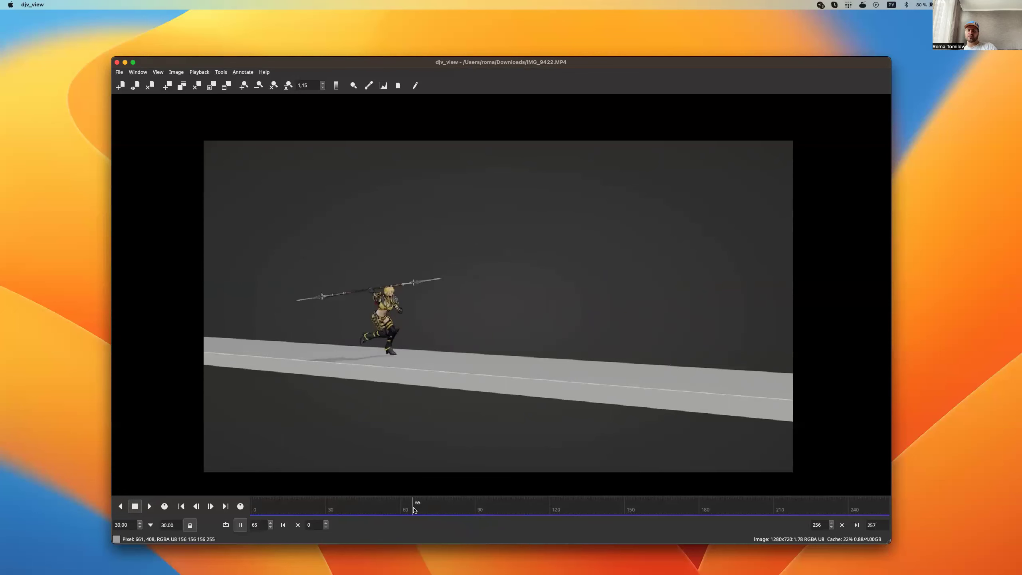
mouse_move(413, 511)
mouse_down()
mouse_move(443, 514)
mouse_move(398, 515)
mouse_move(383, 501)
mouse_move(458, 504)
mouse_move(373, 504)
mouse_up()
key(space)
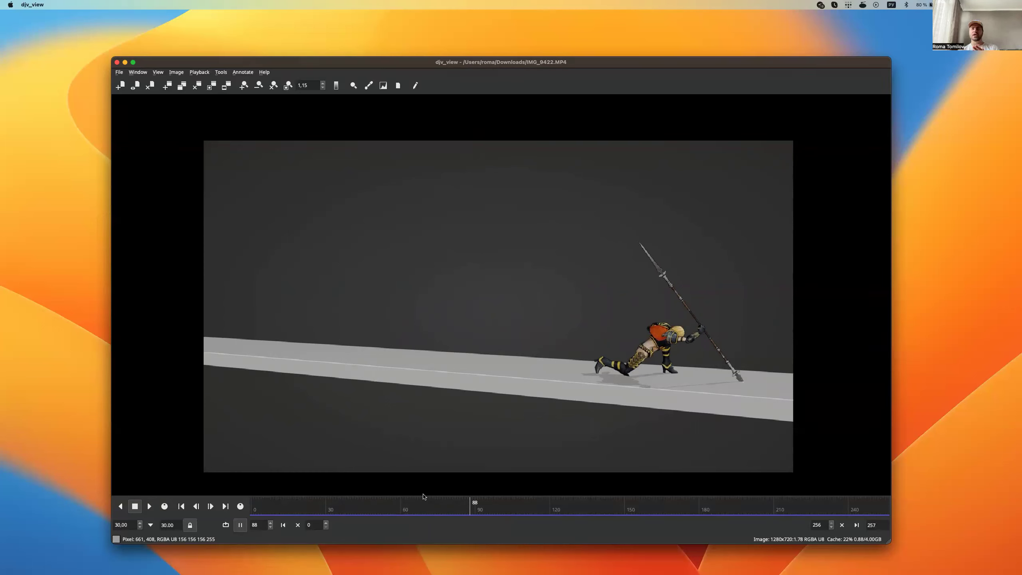
drag(474, 514, 498, 509)
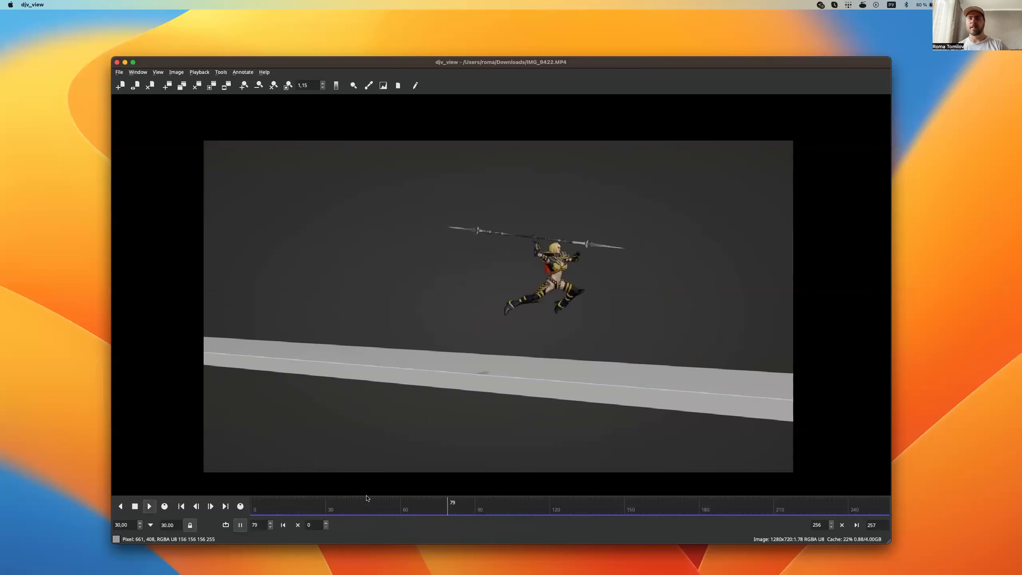
mouse_move(441, 504)
mouse_down()
mouse_move(408, 503)
mouse_move(459, 494)
mouse_move(439, 499)
mouse_move(452, 499)
mouse_move(445, 493)
mouse_up()
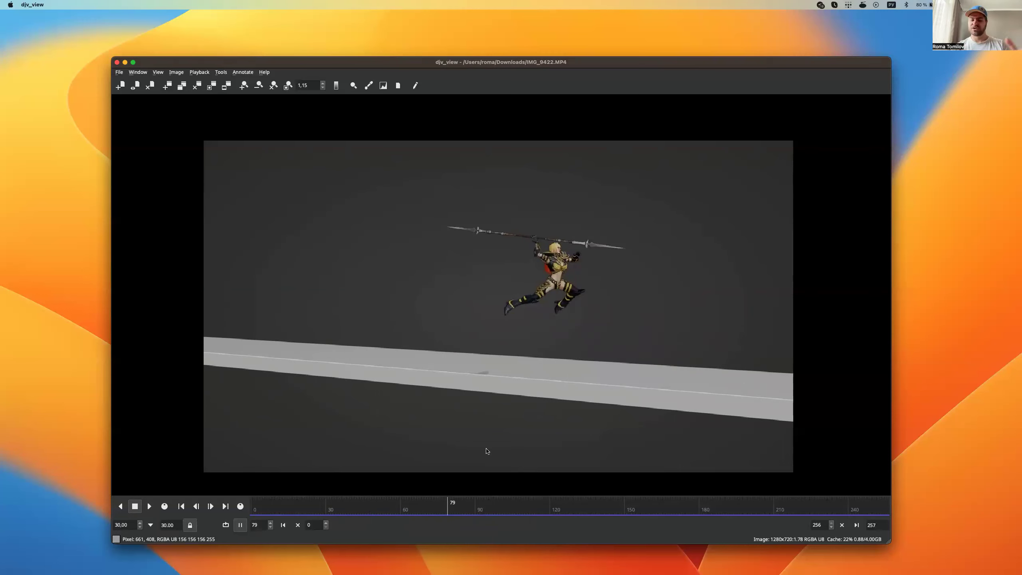
Zoom to 2.04 centred on the warrior, return to frame 78, and screenshot the leap pose
scroll(611, 313, up, 5)
drag(610, 313, 490, 222)
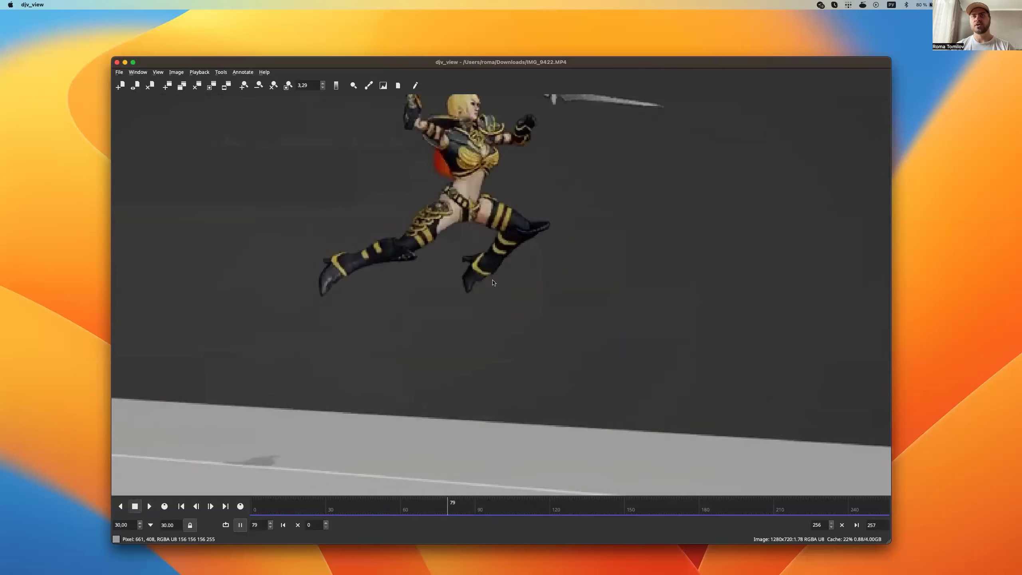
scroll(475, 239, down, 3)
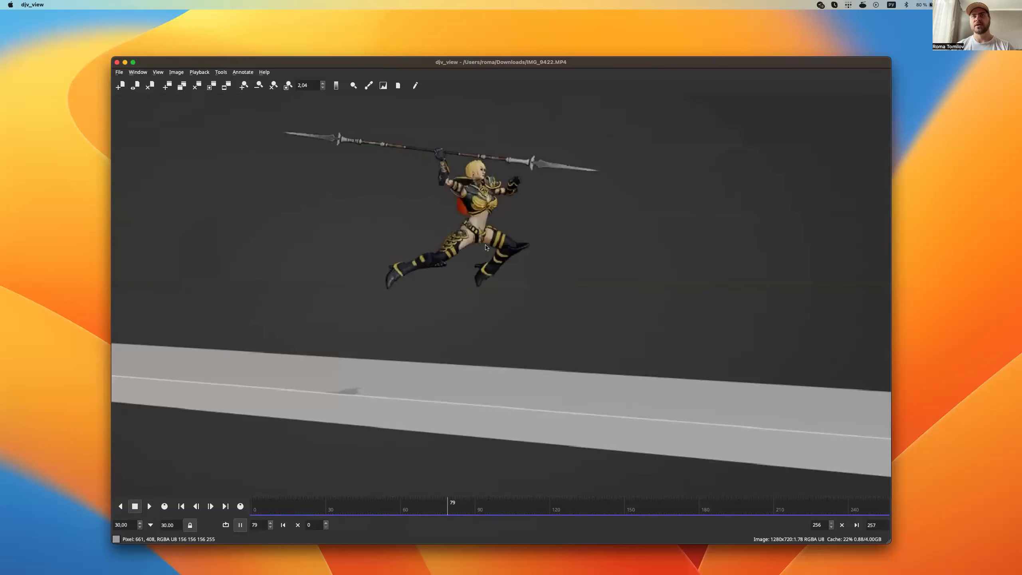
mouse_move(471, 509)
mouse_down()
mouse_move(399, 509)
mouse_move(447, 509)
mouse_up()
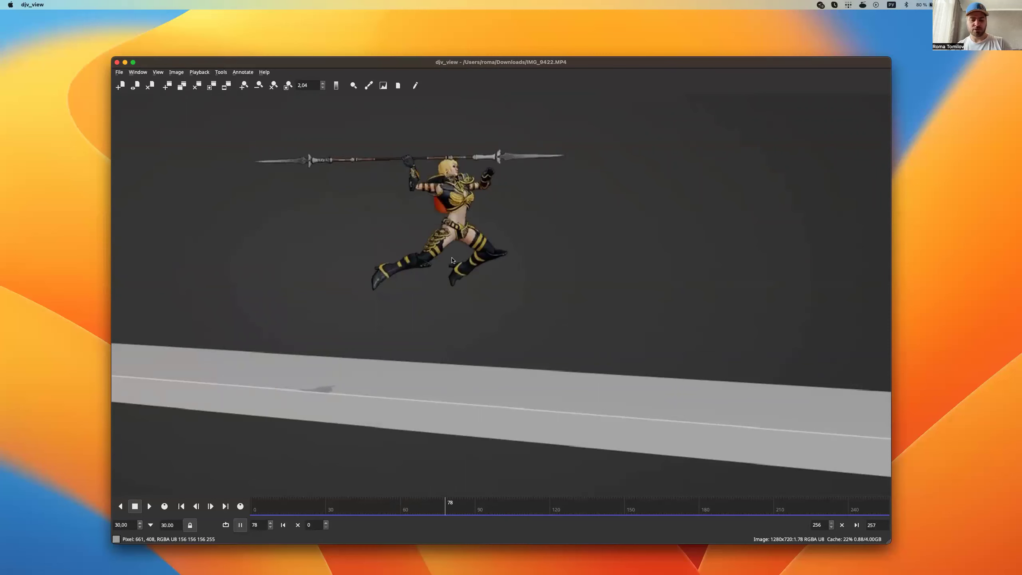
drag(288, 114, 758, 486)
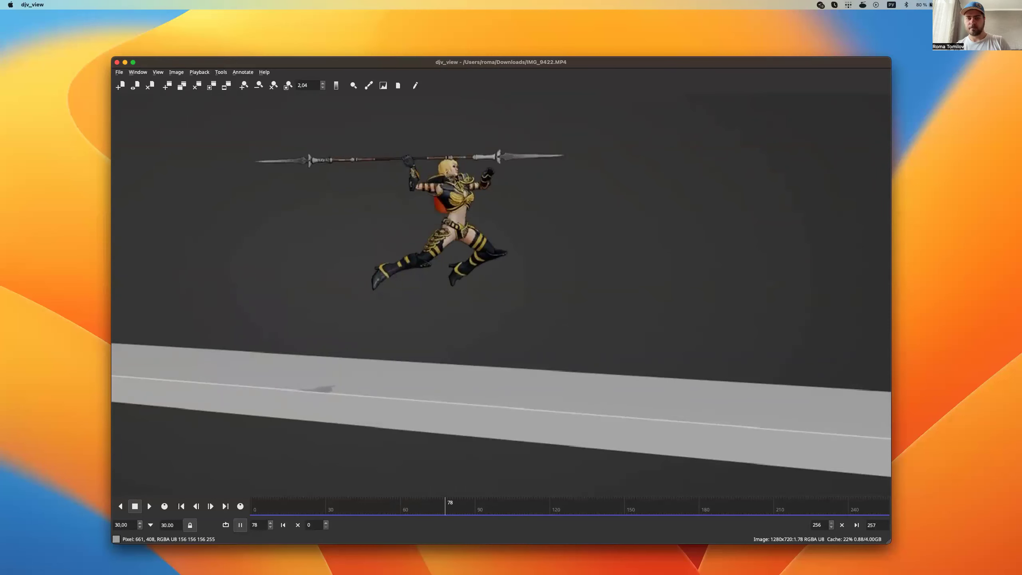
With the Markup Sketch pen, draw dashed jump-arc strokes and a straight landing line
click(675, 99)
click(310, 100)
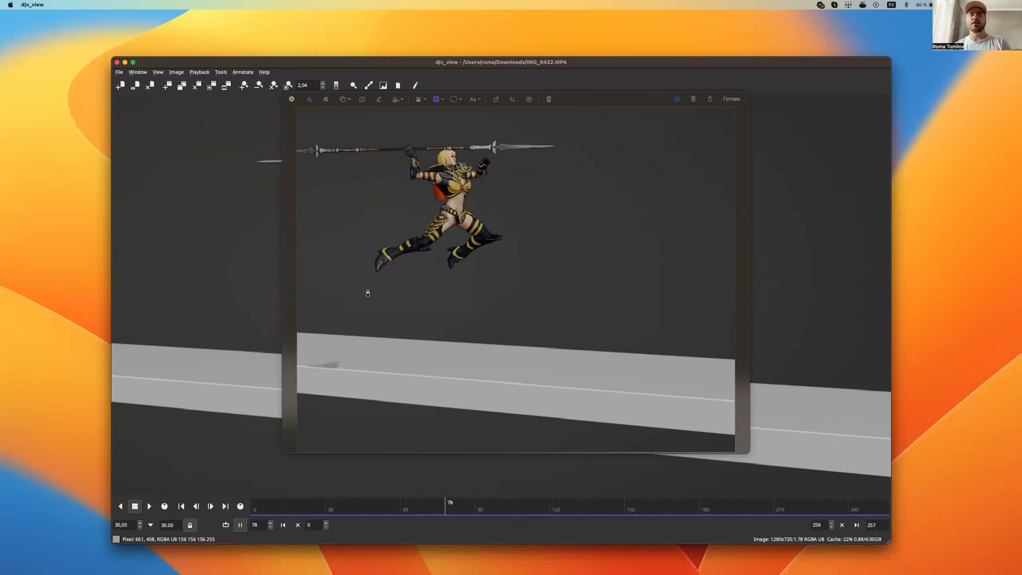
drag(321, 322, 327, 309)
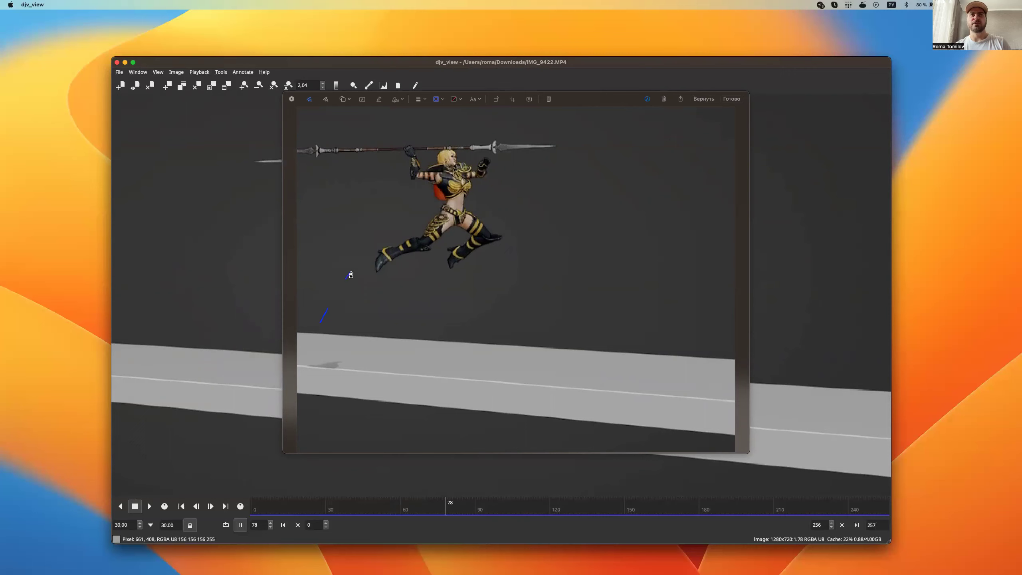
drag(437, 226, 488, 243)
drag(611, 371, 626, 371)
drag(545, 278, 533, 277)
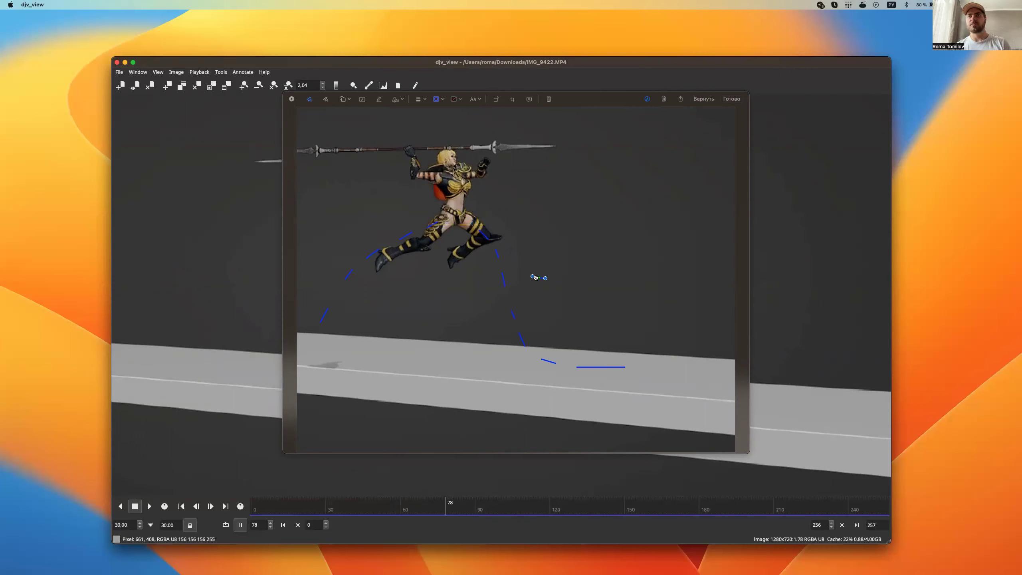
Draw a smooth arc over the apex and a V landing mark, then discard the screenshot
drag(560, 362, 560, 361)
drag(401, 350, 505, 221)
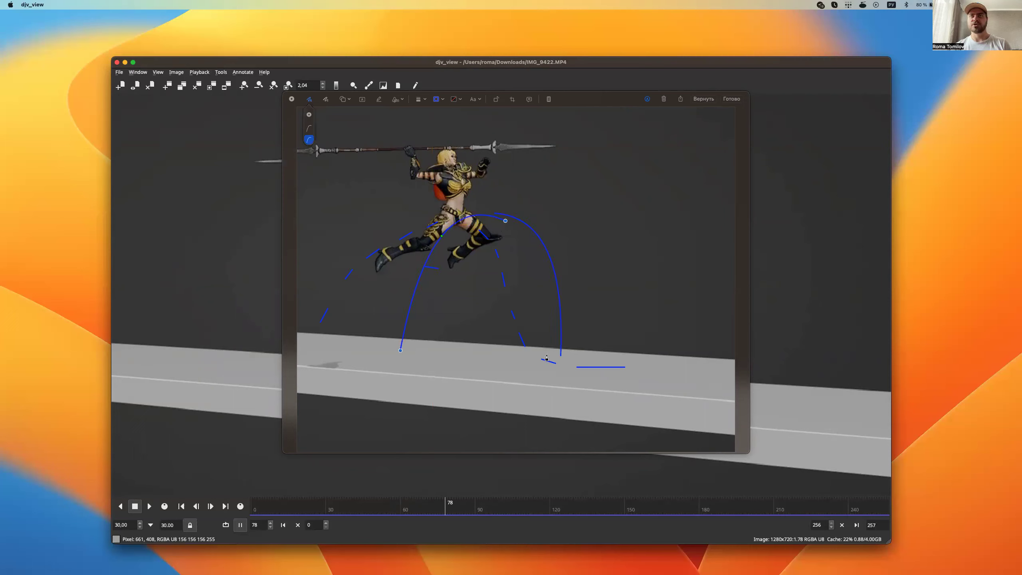
drag(546, 332, 573, 324)
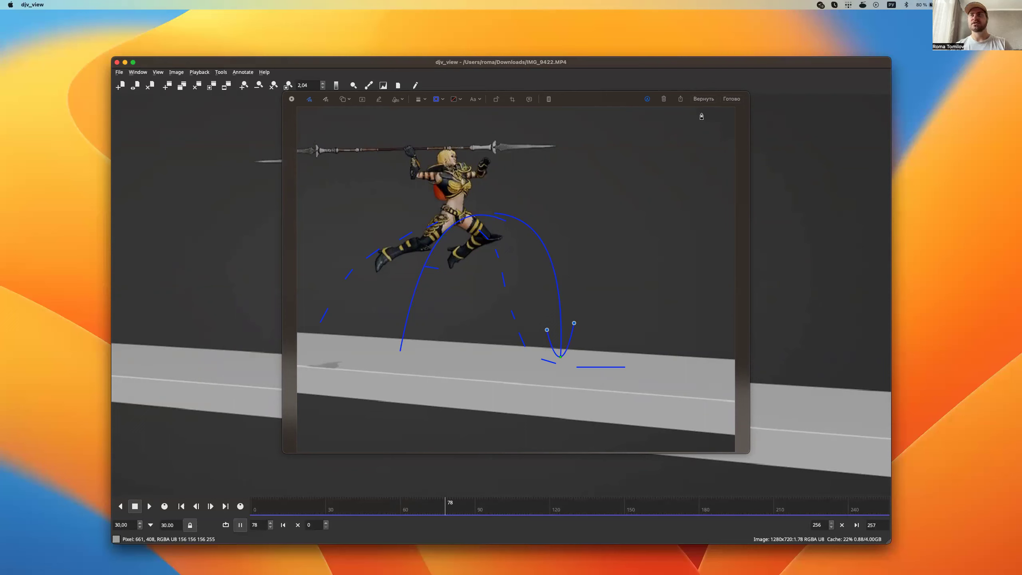
click(666, 100)
mouse_move(446, 496)
mouse_down()
mouse_move(460, 519)
mouse_move(451, 522)
mouse_up()
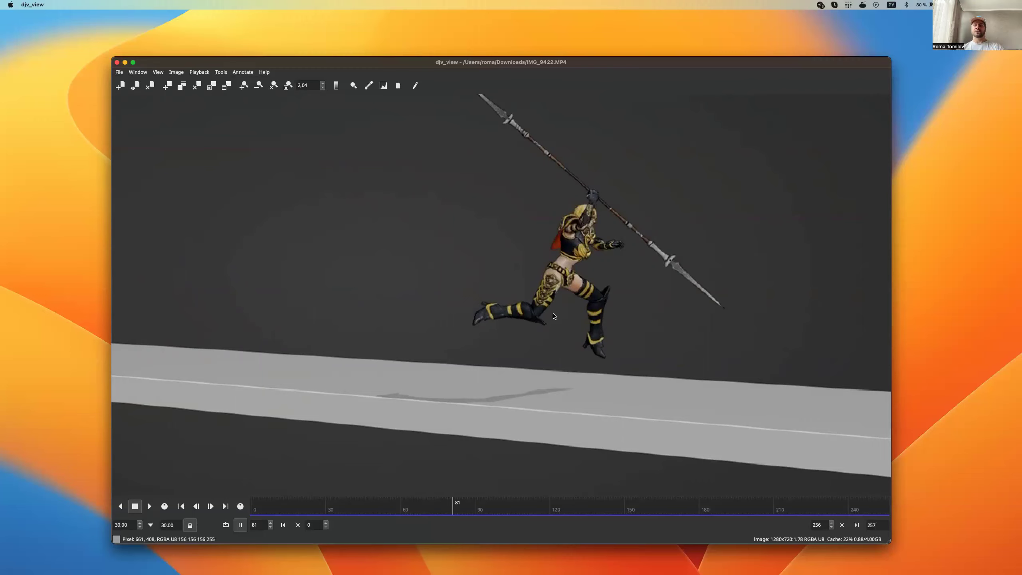
Zoom the viewer back out to 1.15 so the whole frame is visible
scroll(578, 319, down, 5)
scroll(580, 319, down, 3)
scroll(571, 312, up, 3)
scroll(592, 334, down, 1)
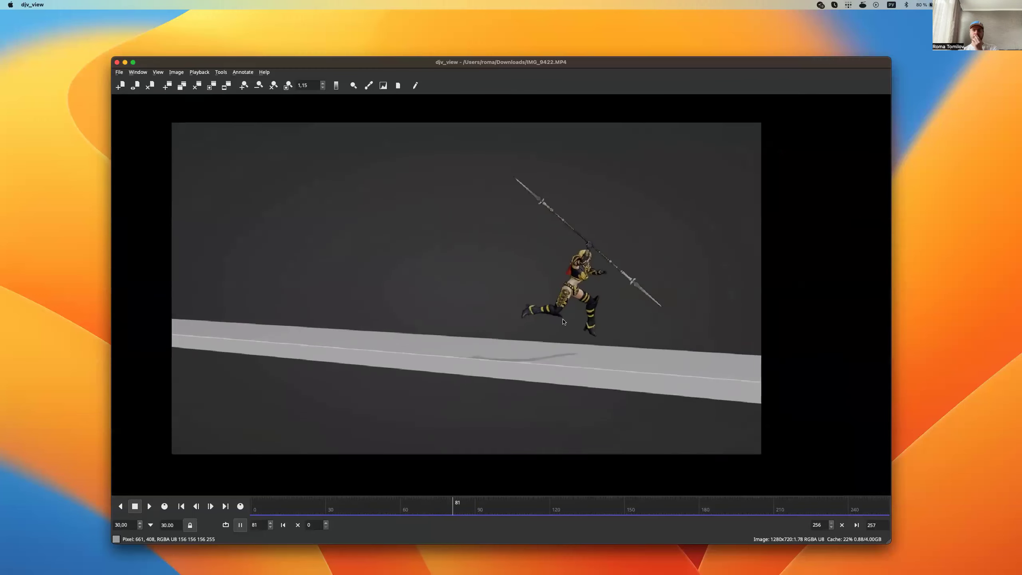
Scrub through the take-off and leap, then replay the run-up from earlier frames, ending at frame 59
drag(448, 519, 338, 507)
key(space)
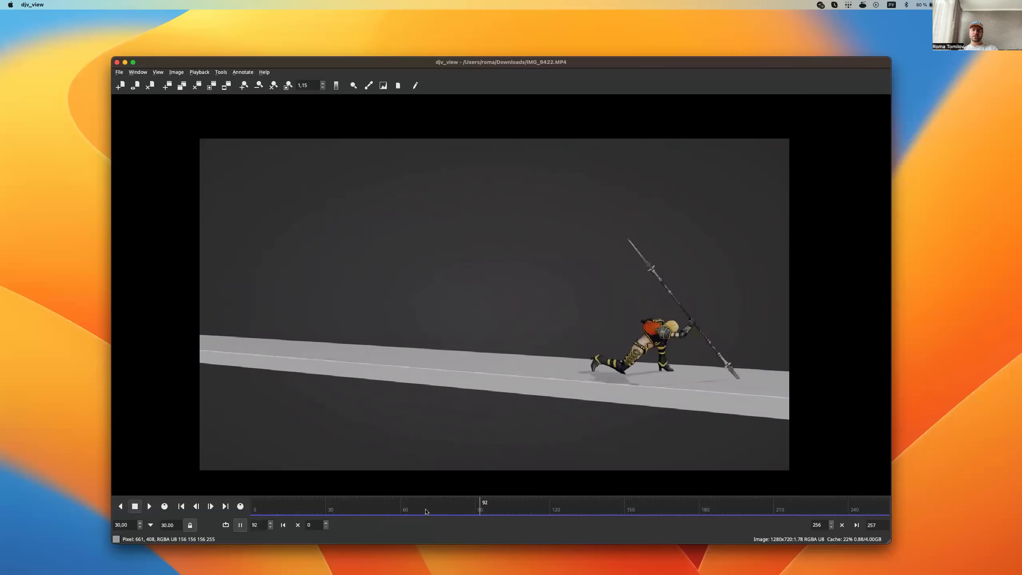
click(330, 515)
key(space)
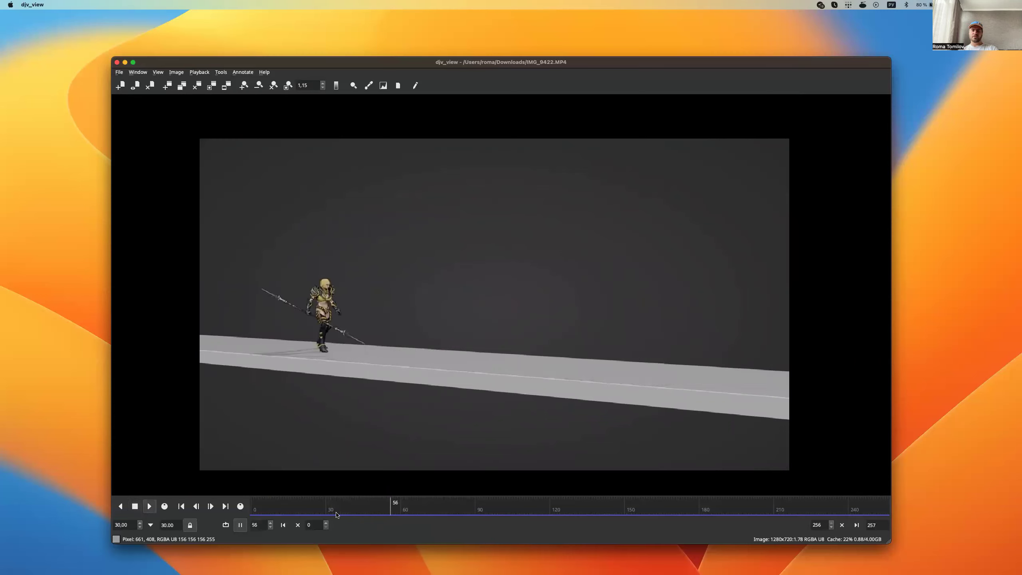
click(348, 513)
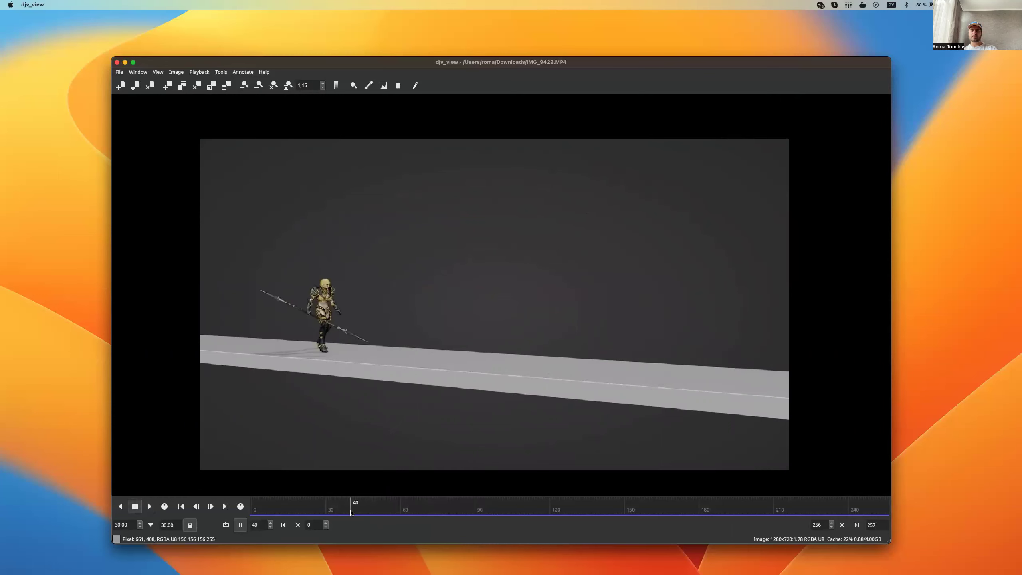
key(space)
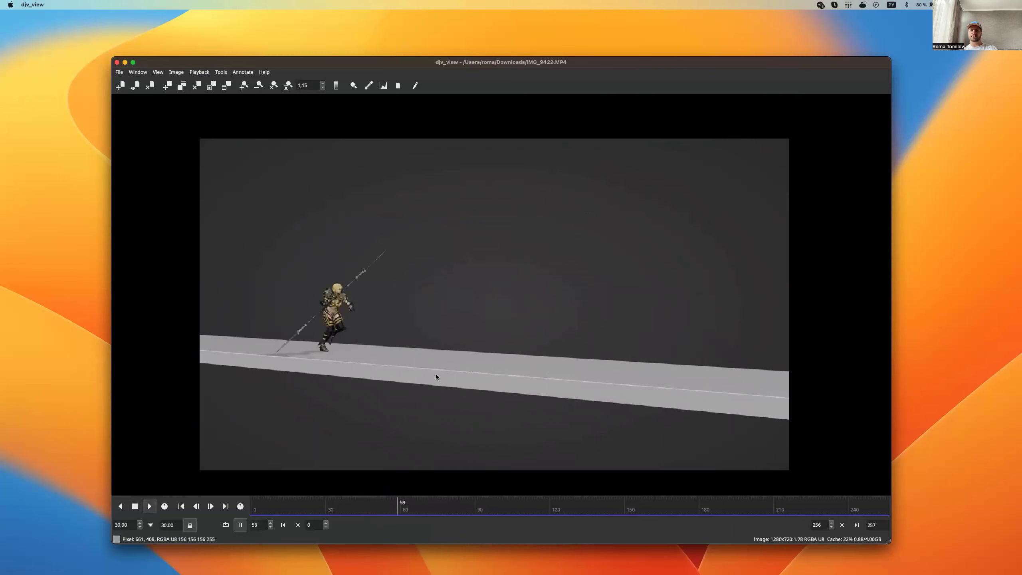